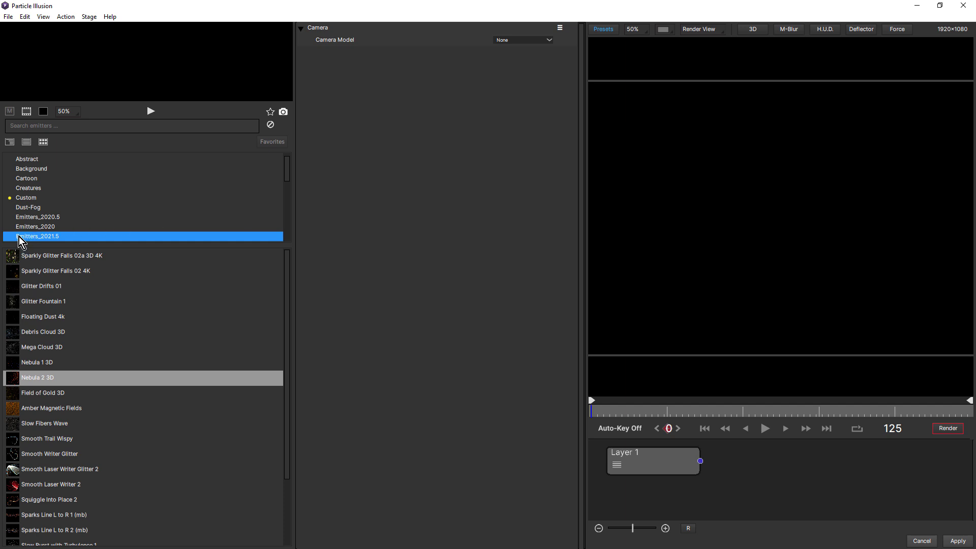
# - Add the Nebula 2 3D emitter to Layer 1, show its properties and widen the preview
pyautogui.doubleClick(45, 382)
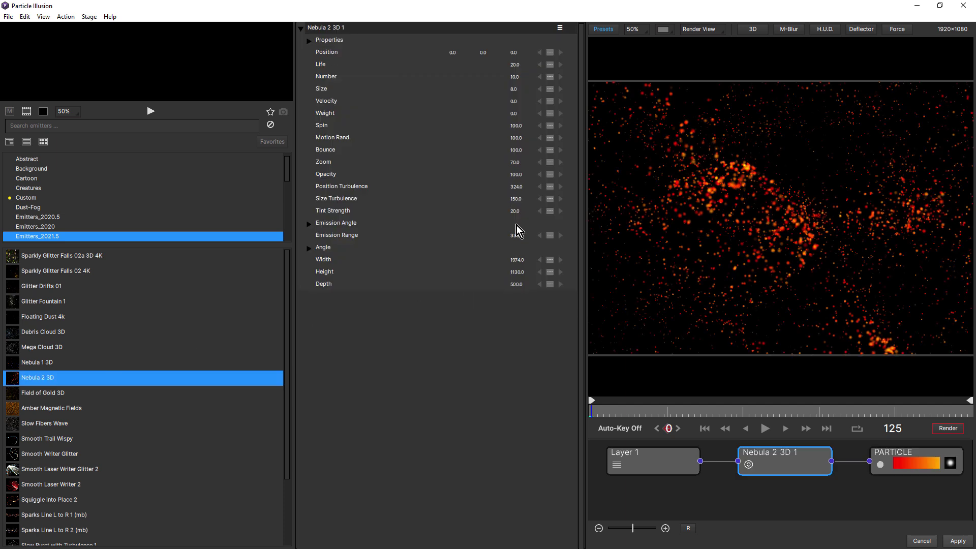
pyautogui.click(310, 44)
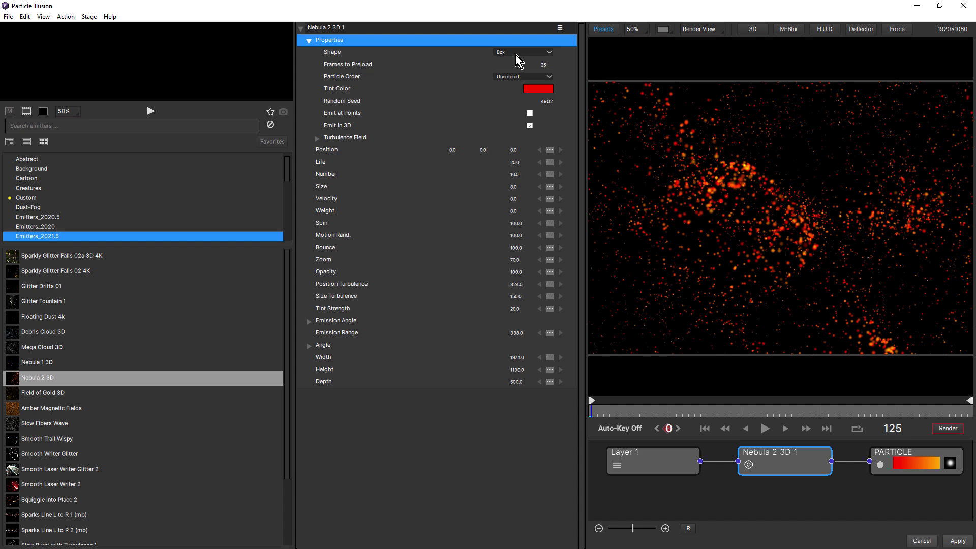
pyautogui.moveTo(586, 108); pyautogui.dragTo(517, 131)
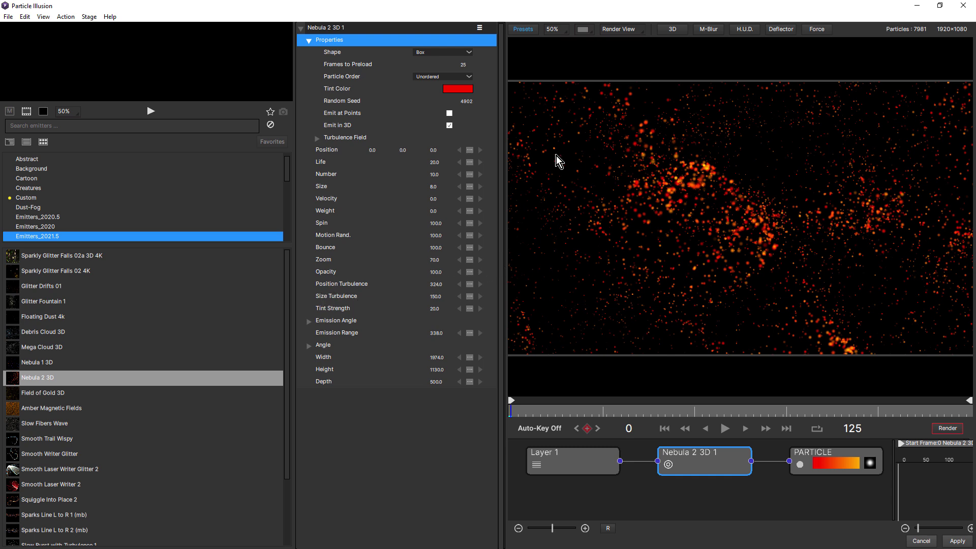
# - Hide the Presets library and preview the particle animation up to frame 39
pyautogui.click(519, 29)
pyautogui.click(617, 428)
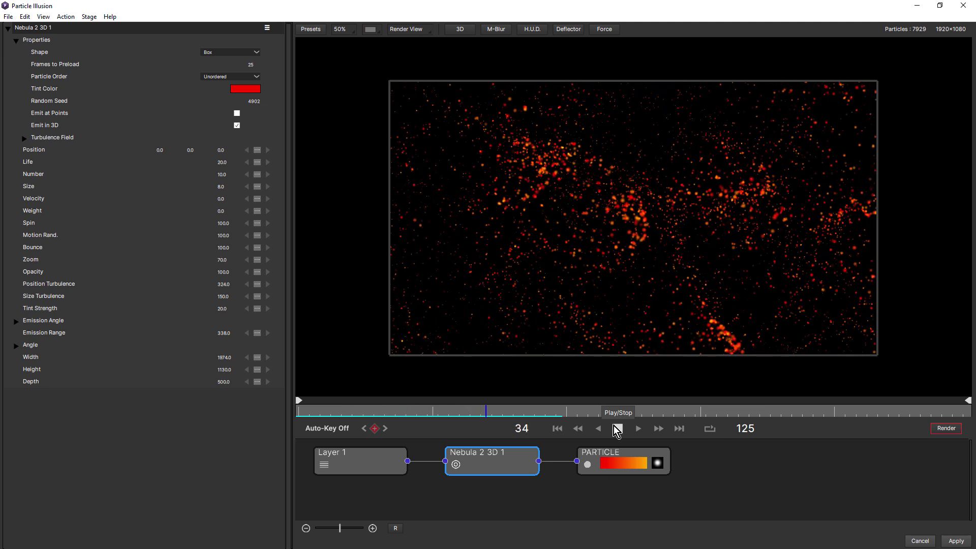
pyautogui.click(617, 429)
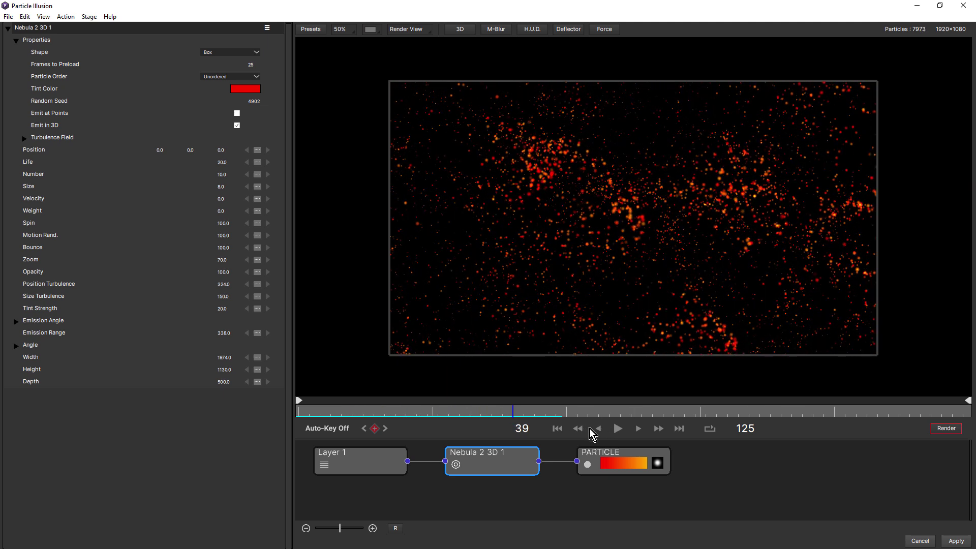
# - Show the PARTICLE's Lines settings: thickness 5.0, opacity 23.0, all connections off
pyautogui.click(613, 455)
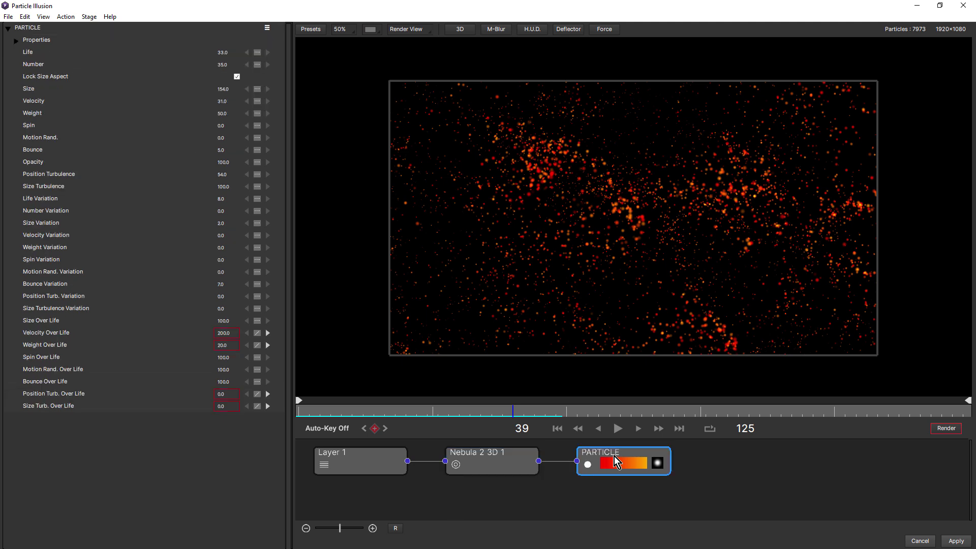
pyautogui.click(19, 43)
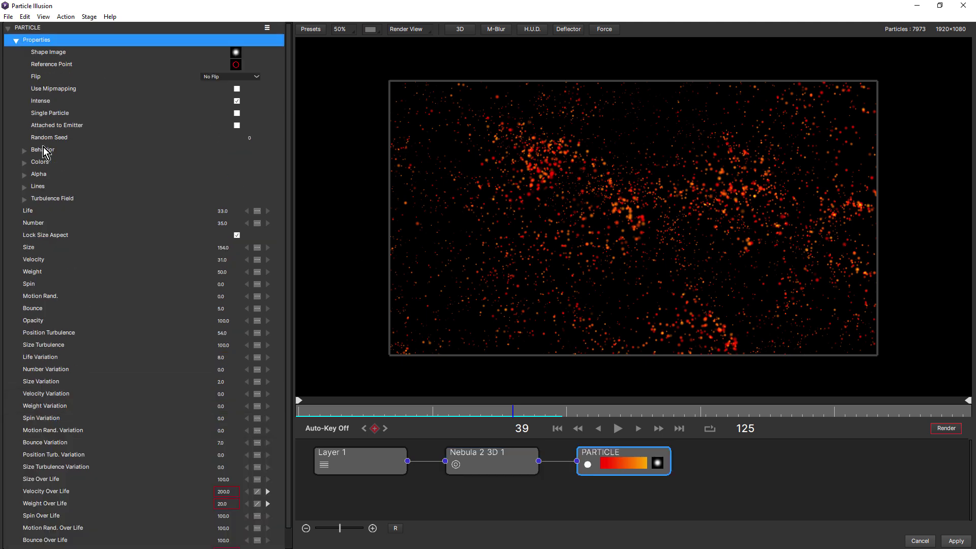
pyautogui.click(25, 187)
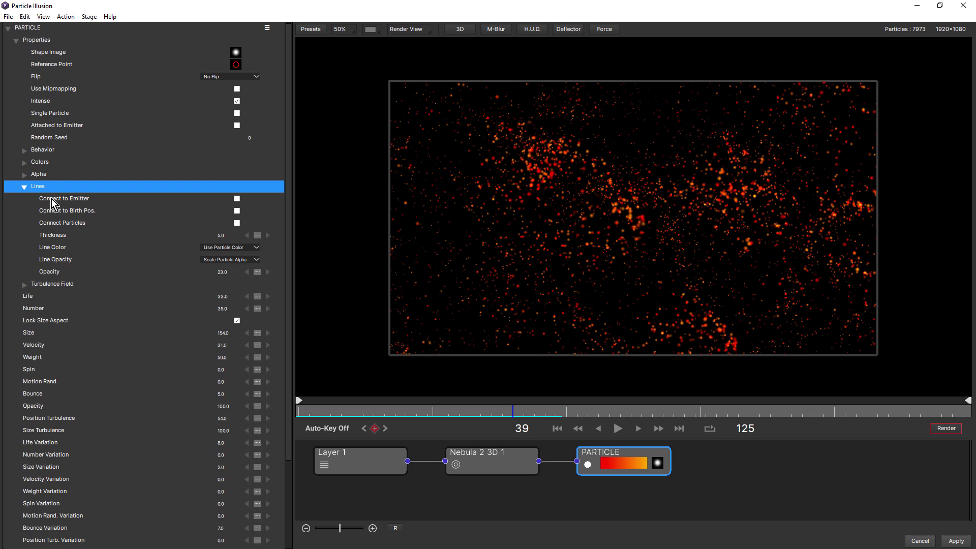
# - Connect particle lines to the emitter and set line opacity to 3 (after trying 5)
pyautogui.click(237, 199)
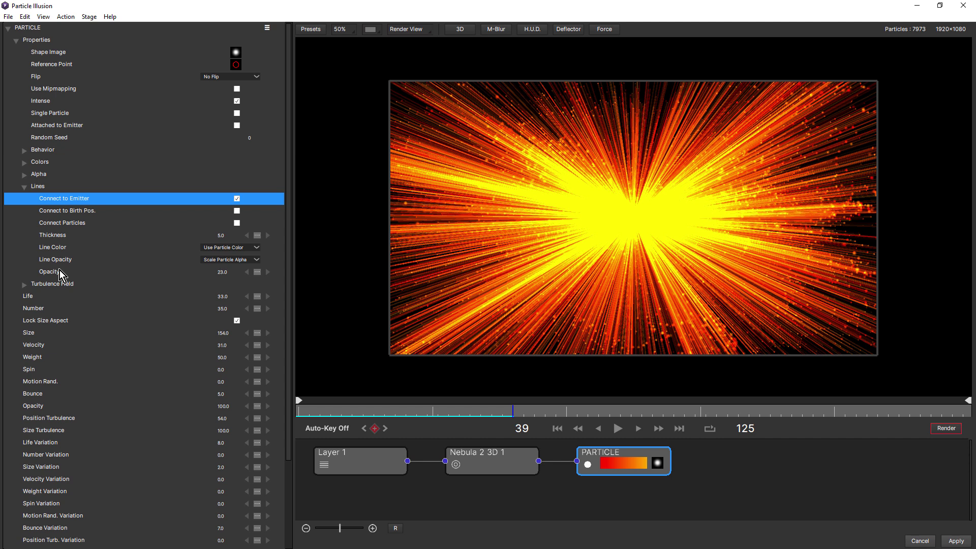
pyautogui.click(222, 273)
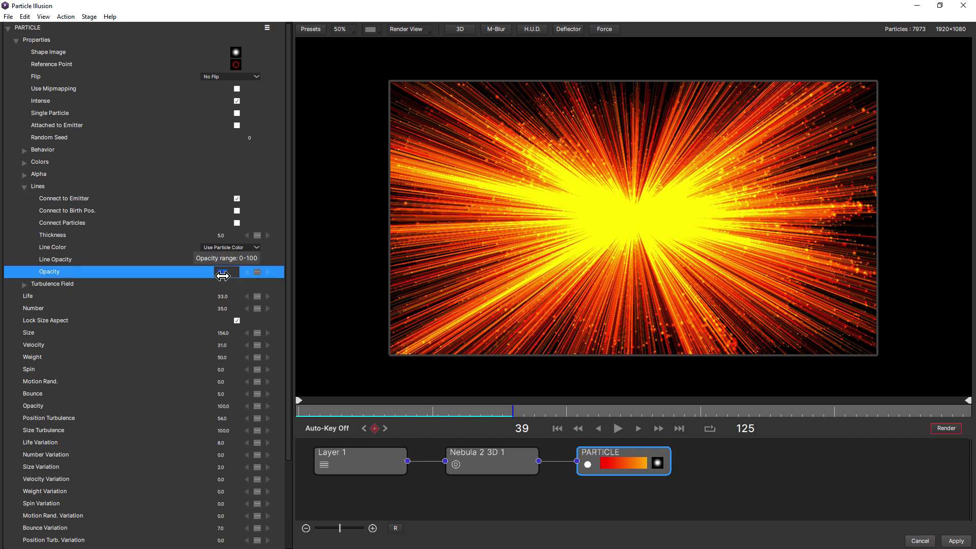
pyautogui.write('5')
pyautogui.press('Return')
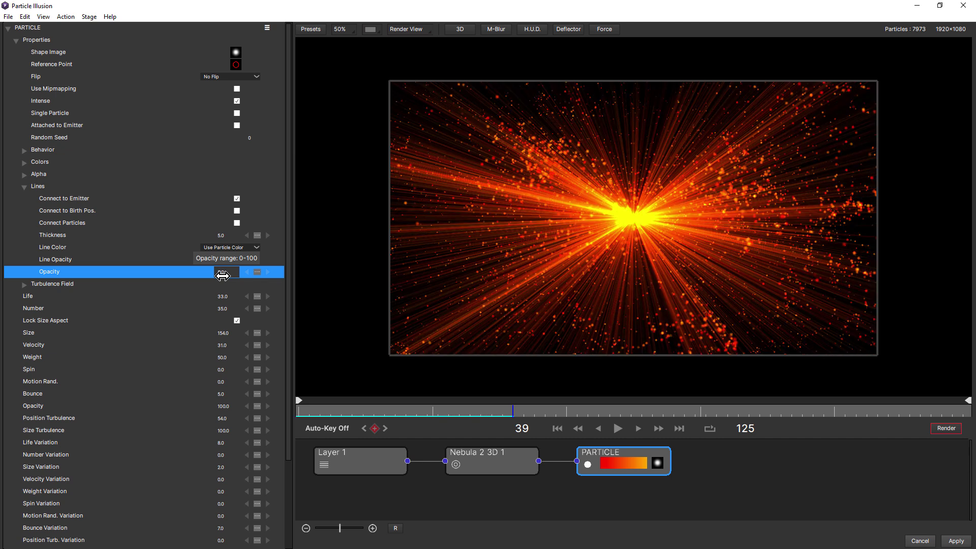
pyautogui.scroll(2, 645, 232)
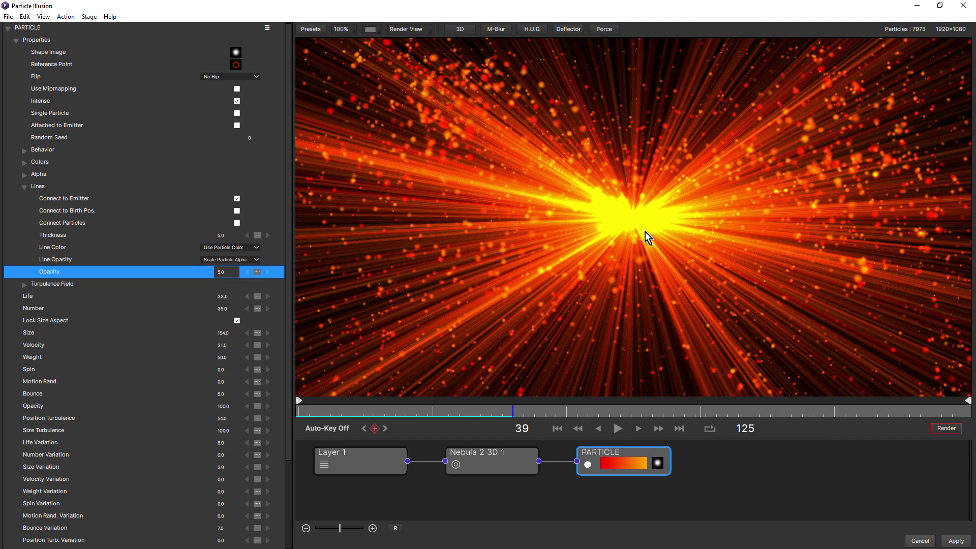
pyautogui.scroll(-2, 645, 231)
pyautogui.click(226, 272)
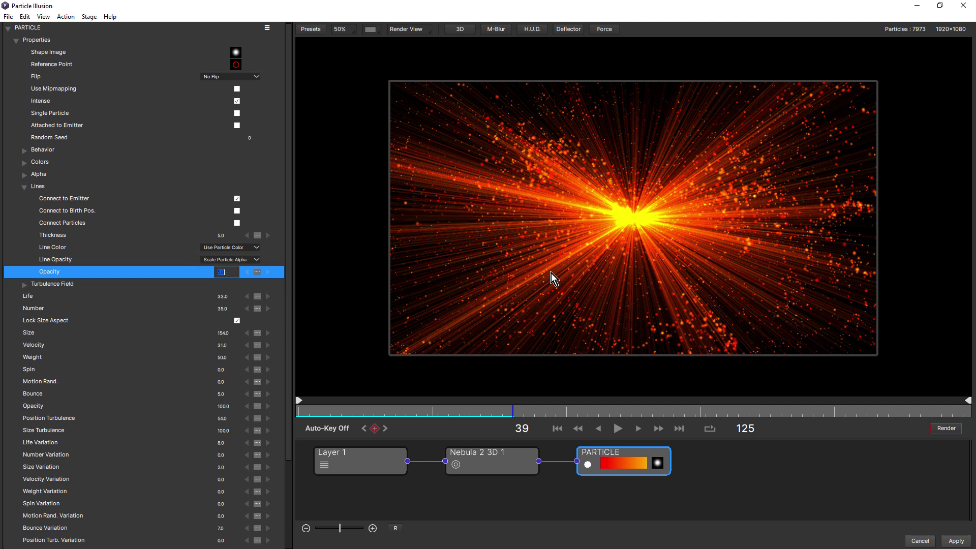
pyautogui.write('3')
pyautogui.press('Return')
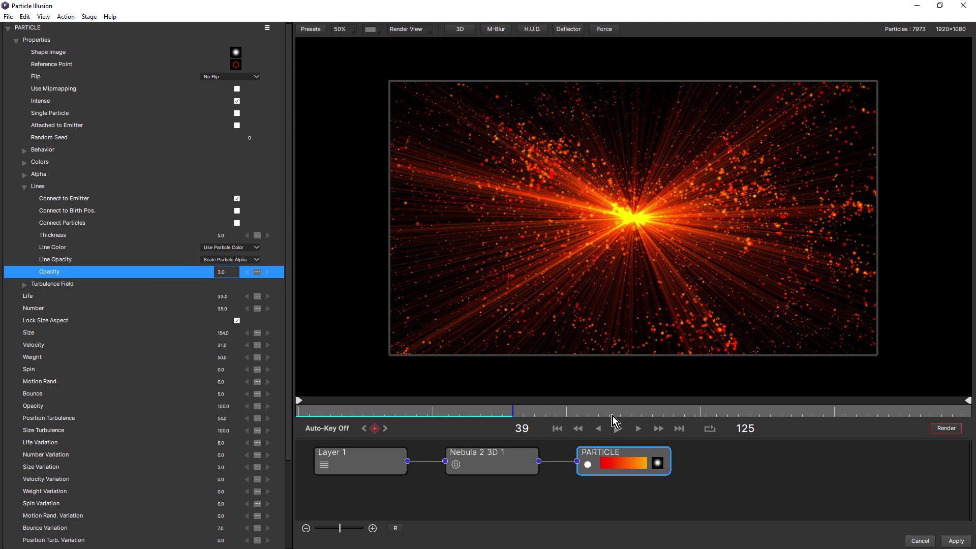
# - Replay the emitter rays from the first frame, stopping at frame 67
pyautogui.click(557, 429)
pyautogui.click(618, 428)
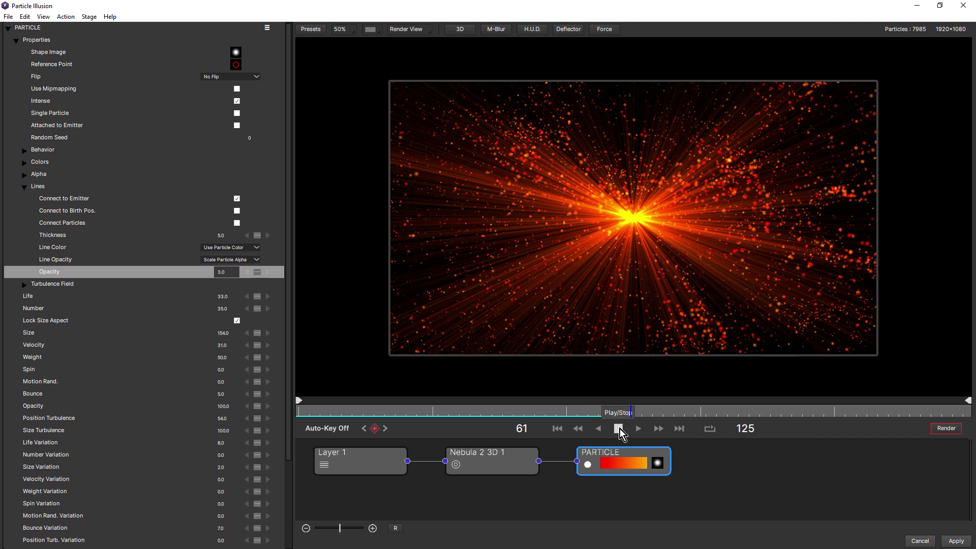
pyautogui.click(619, 429)
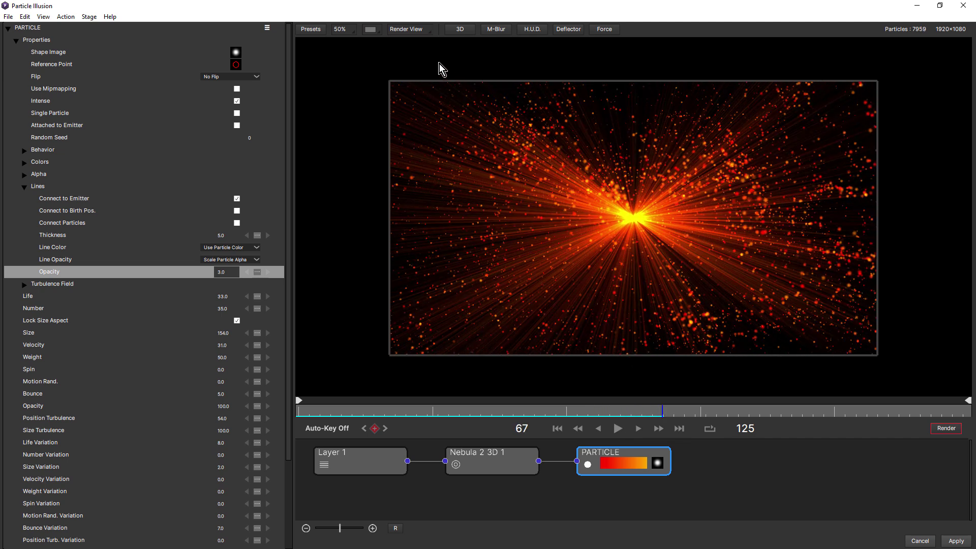
pyautogui.click(413, 29)
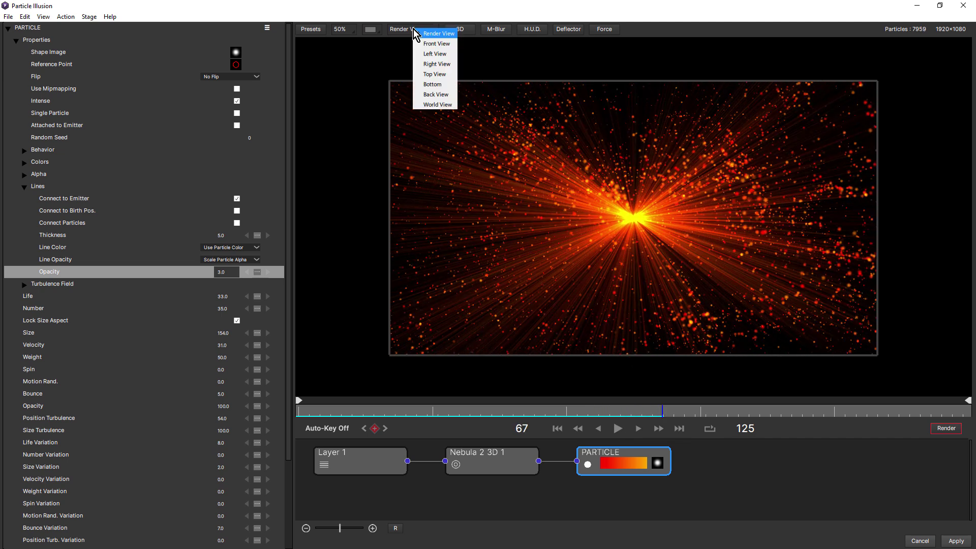
pyautogui.click(429, 74)
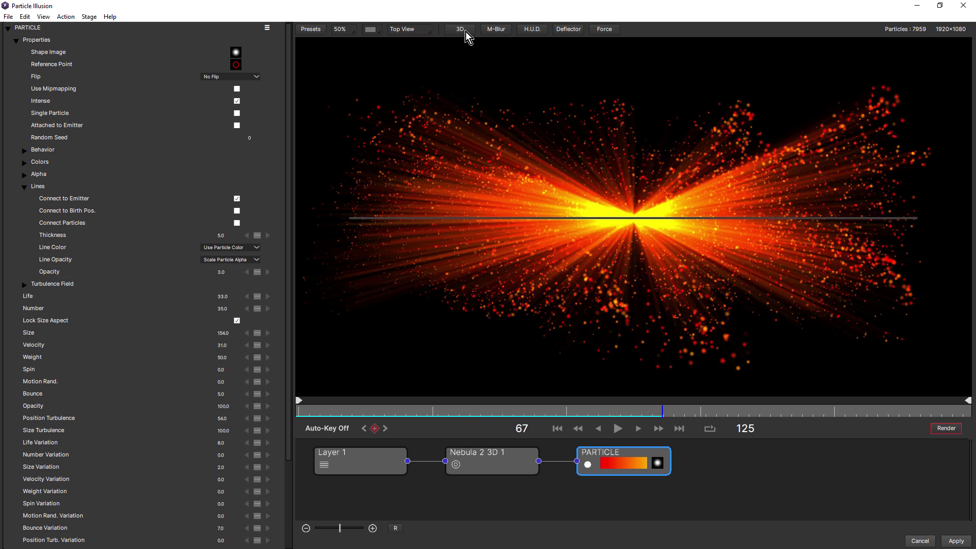
pyautogui.click(416, 30)
pyautogui.click(439, 34)
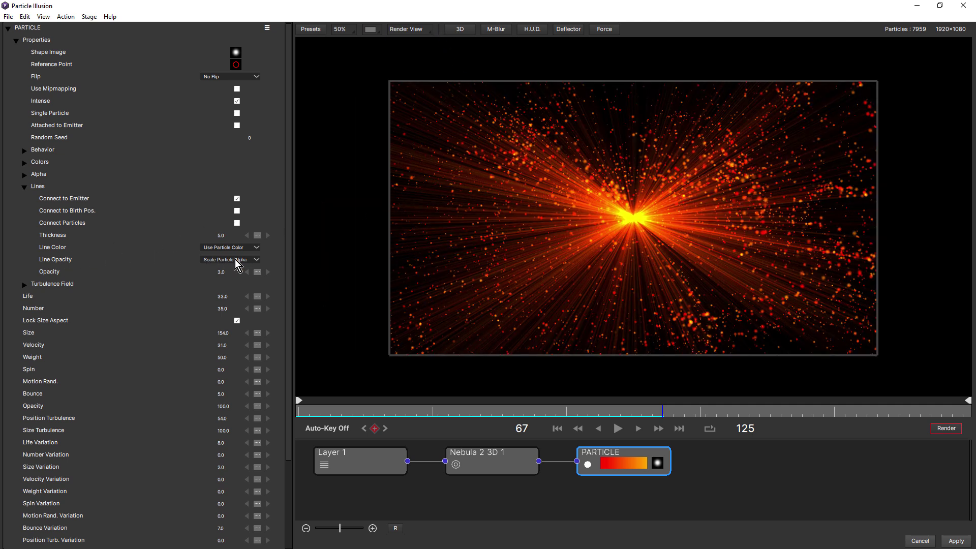
# - Expand the Alpha group, try Specify for Line Opacity, then revert to Scale Particle Alpha
pyautogui.click(24, 174)
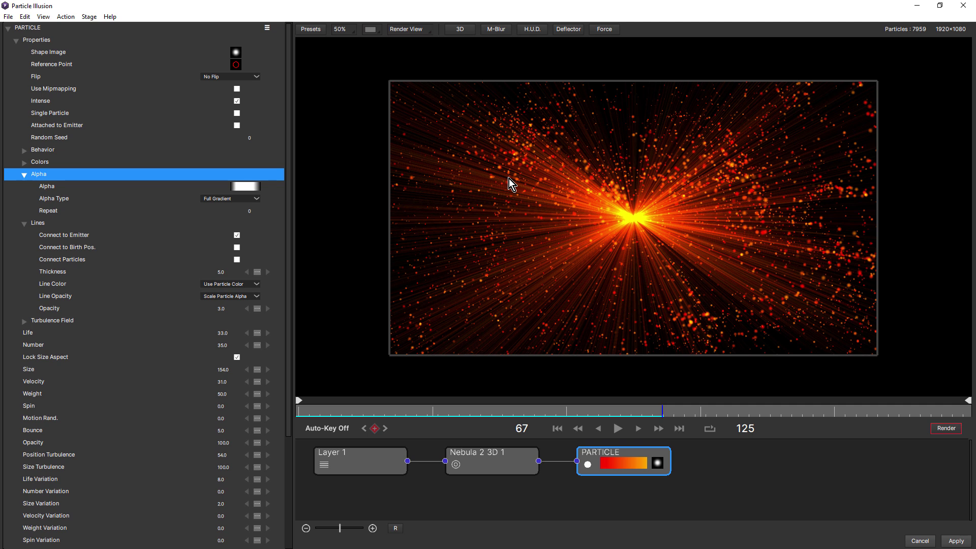
pyautogui.click(227, 296)
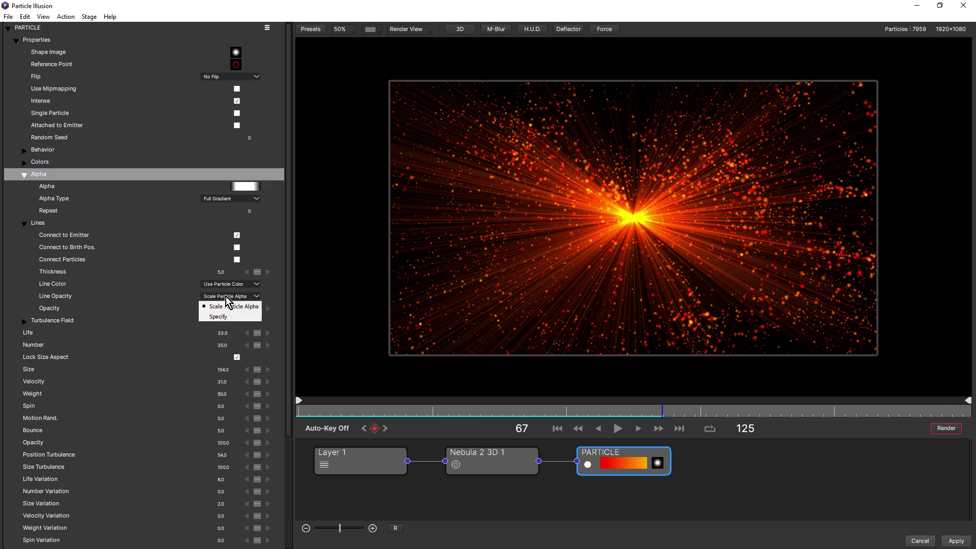
pyautogui.click(222, 316)
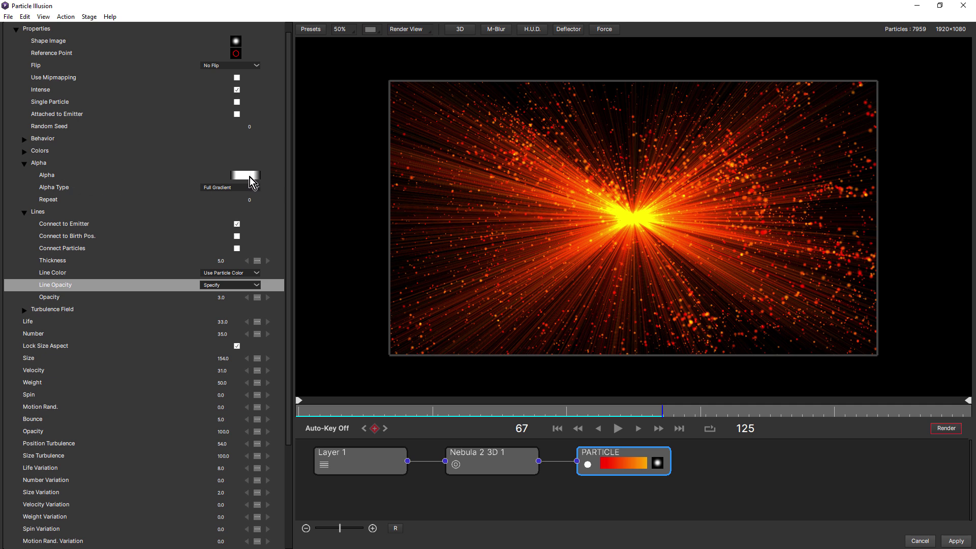
pyautogui.click(232, 284)
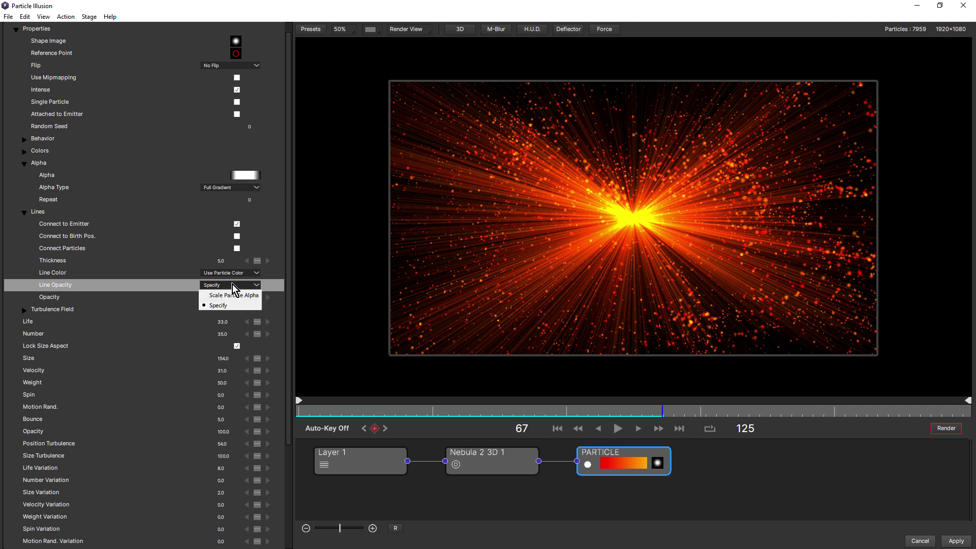
pyautogui.click(228, 304)
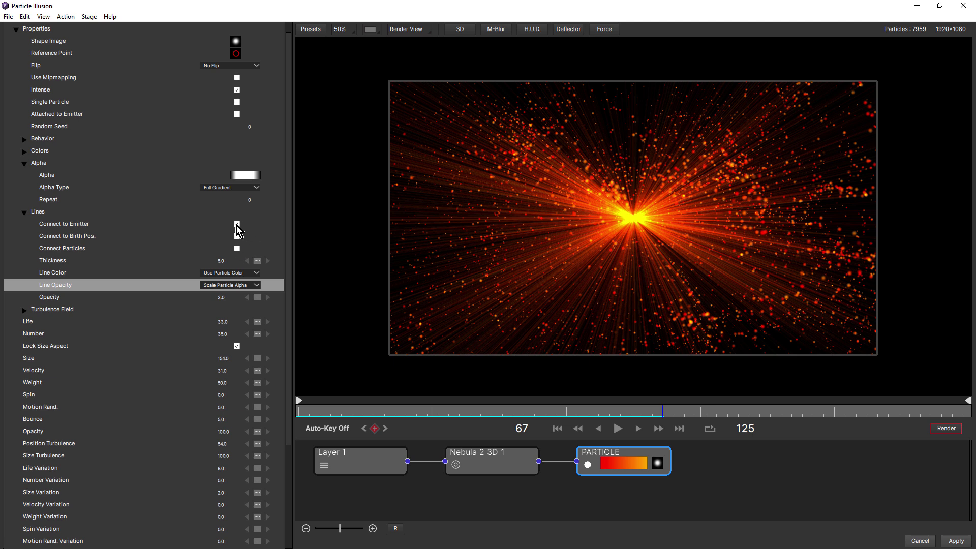
# - Switch lines from the emitter to birth positions, with line opacity 10
pyautogui.click(237, 225)
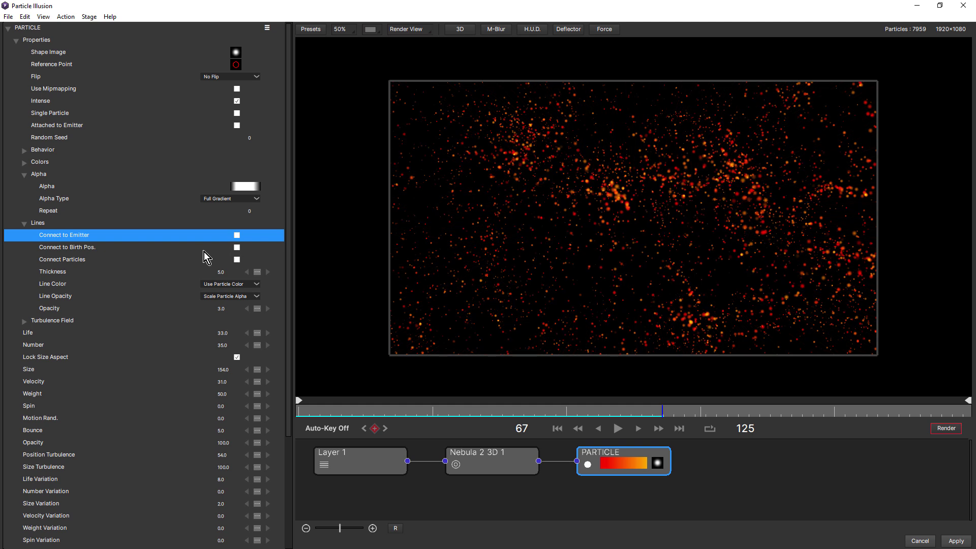
pyautogui.click(237, 247)
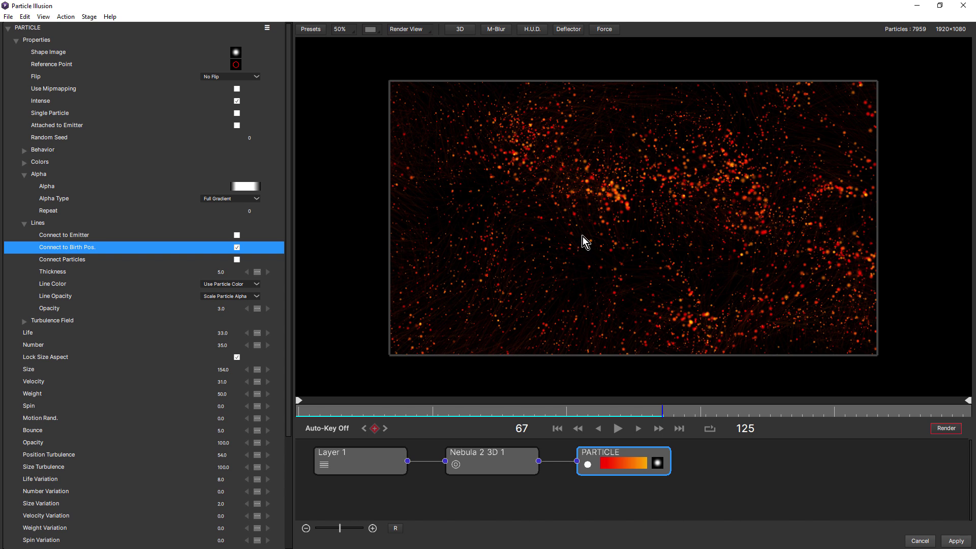
pyautogui.scroll(2, 583, 223)
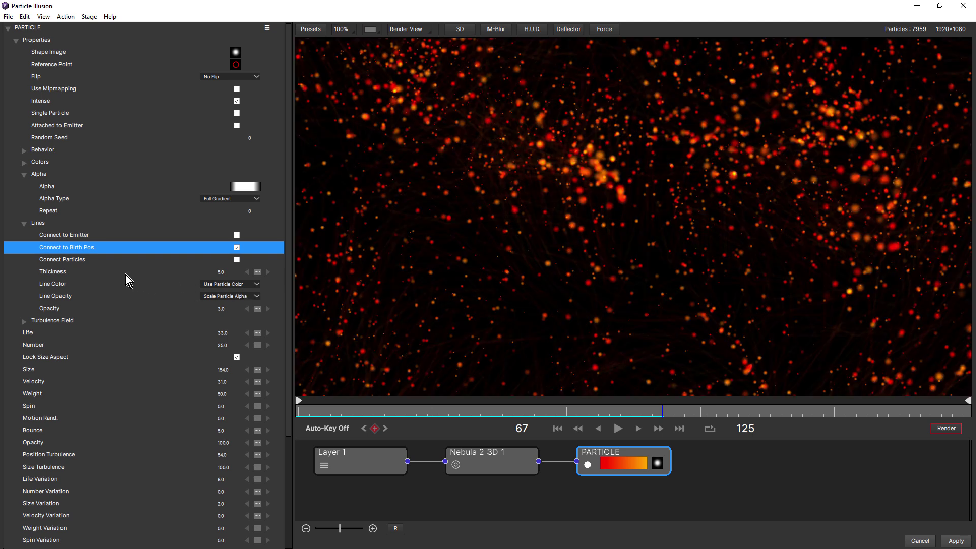
pyautogui.click(226, 303)
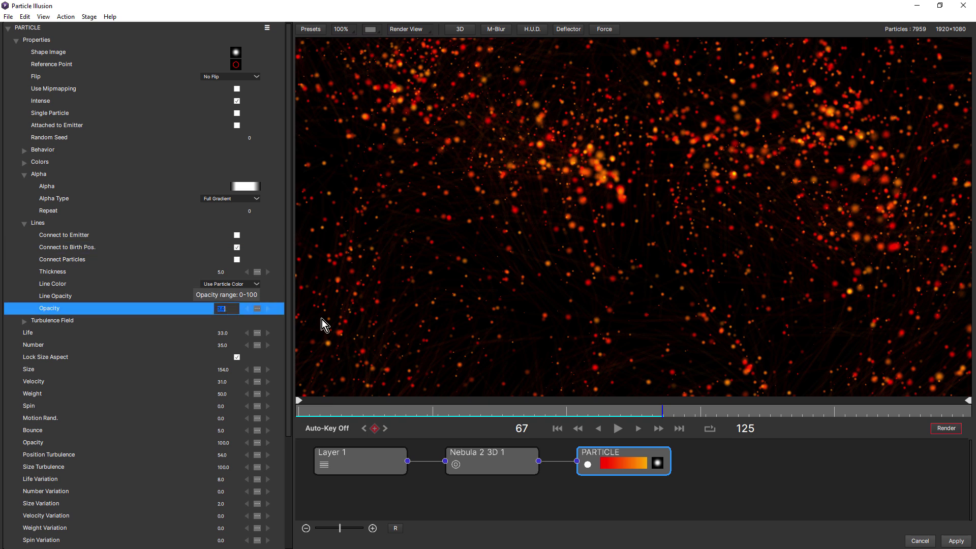
pyautogui.write('10')
pyautogui.press('Return')
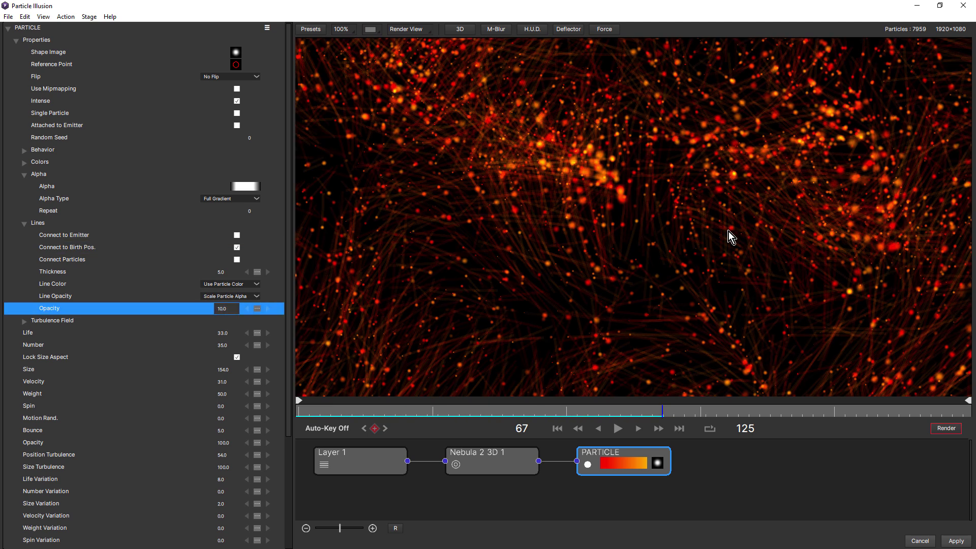
pyautogui.scroll(-1, 727, 230)
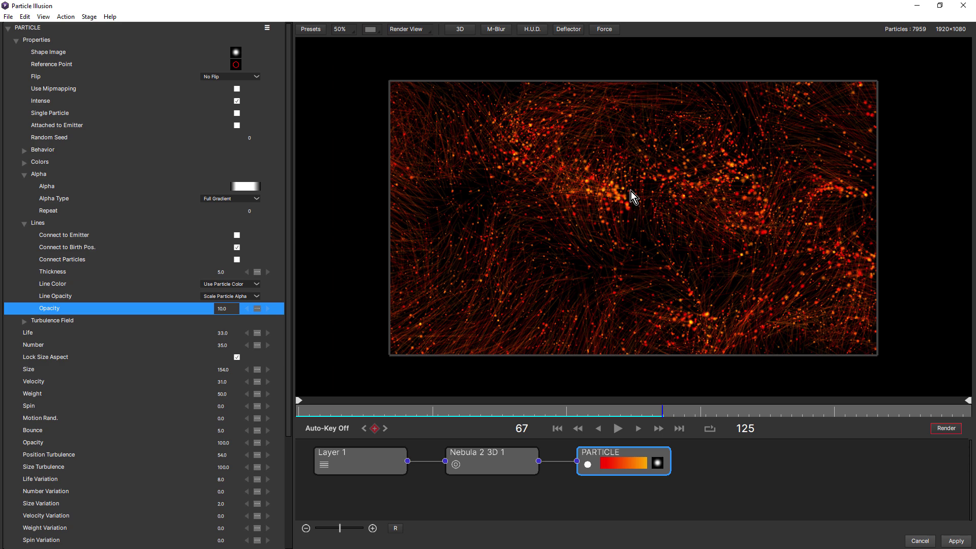
# - Replay the birth-position web lines from the first frame
pyautogui.click(557, 428)
pyautogui.click(618, 430)
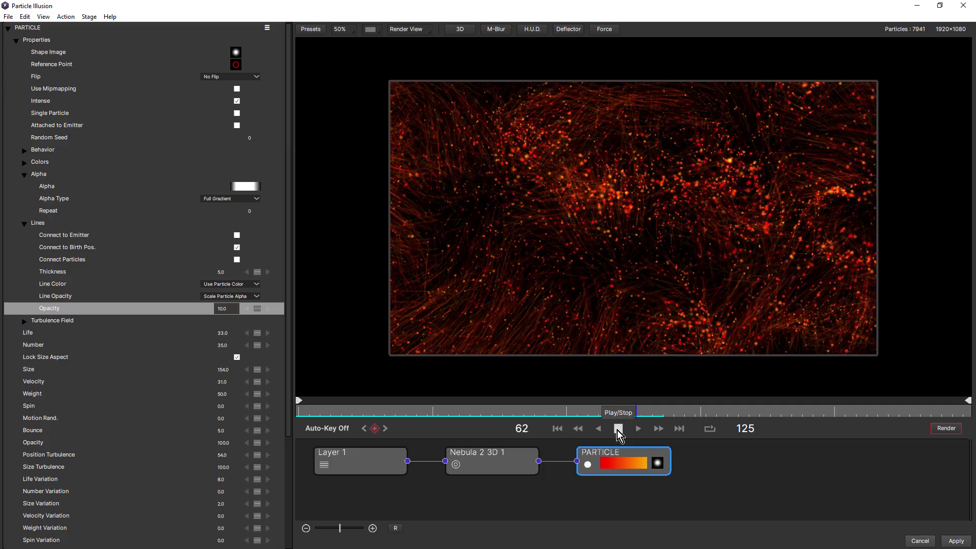
pyautogui.click(617, 429)
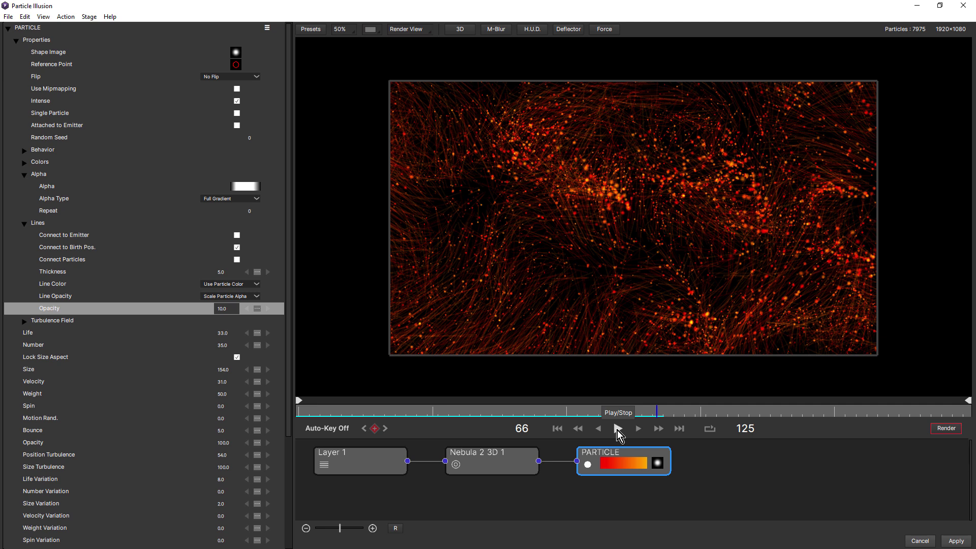
# - Set line thickness to 2.0 and line opacity to 20, then rewind to frame 0
pyautogui.click(226, 273)
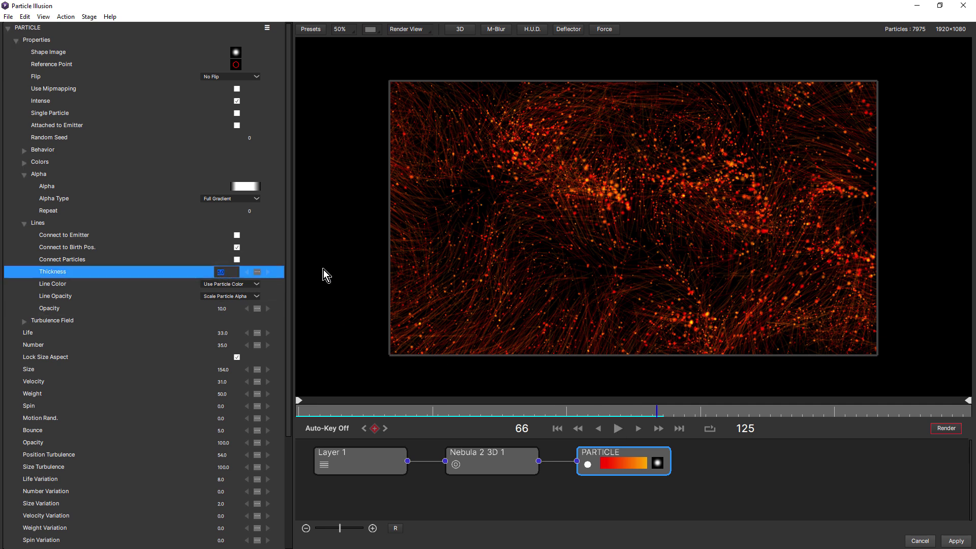
pyautogui.write('2')
pyautogui.press('Return')
pyautogui.scroll(1, 660, 230)
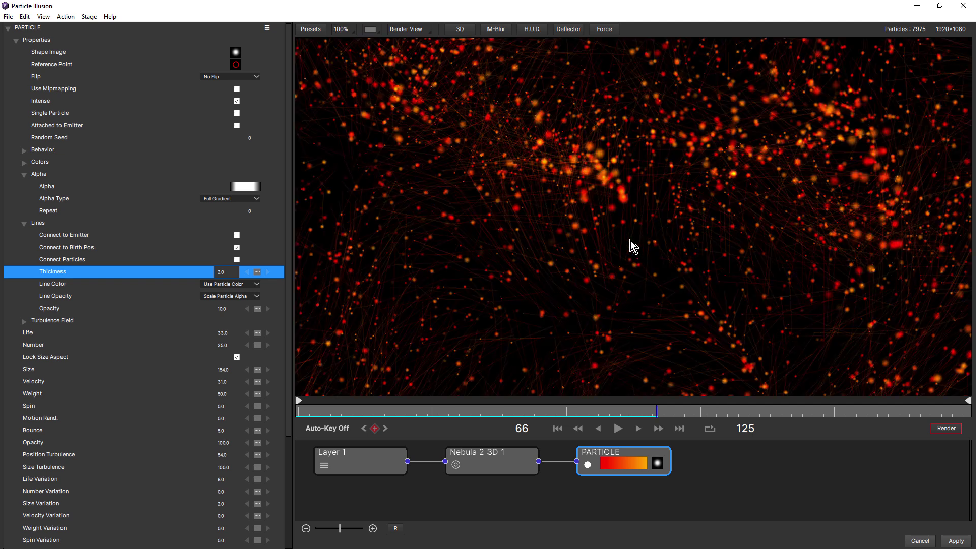
pyautogui.click(225, 310)
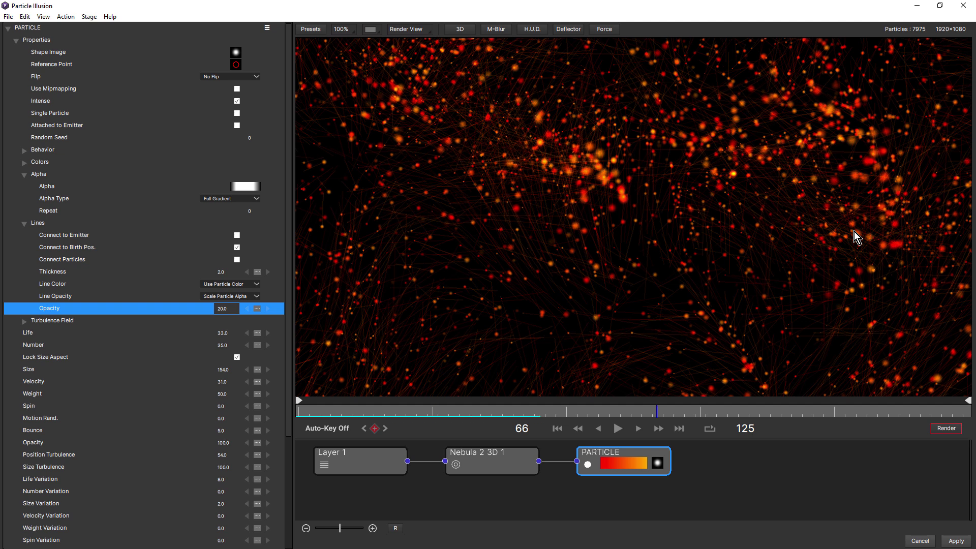
pyautogui.press('Return')
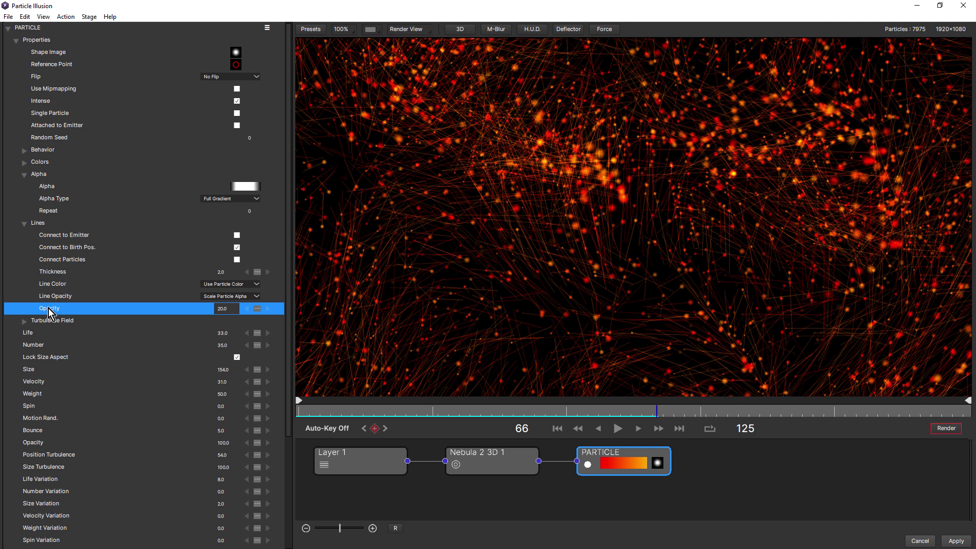
pyautogui.scroll(-2, 643, 221)
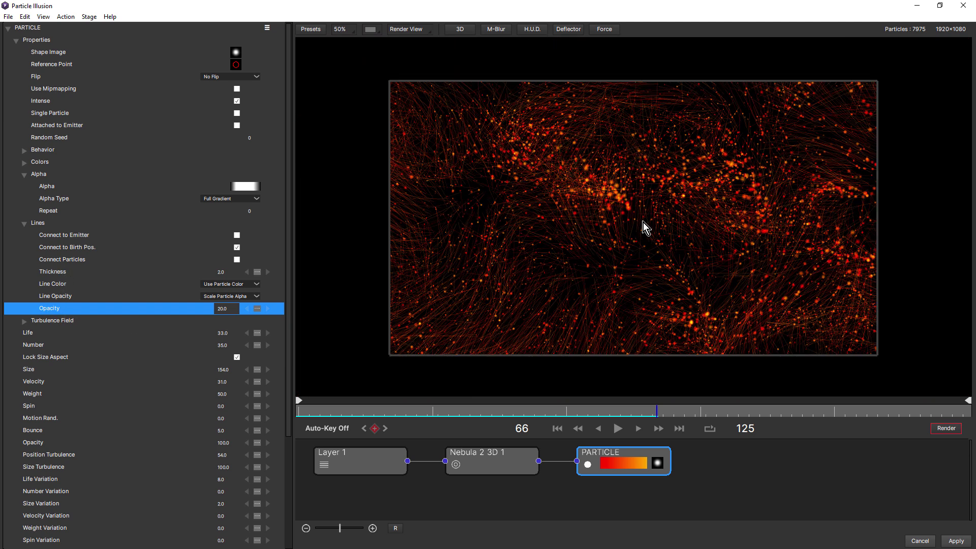
pyautogui.click(557, 428)
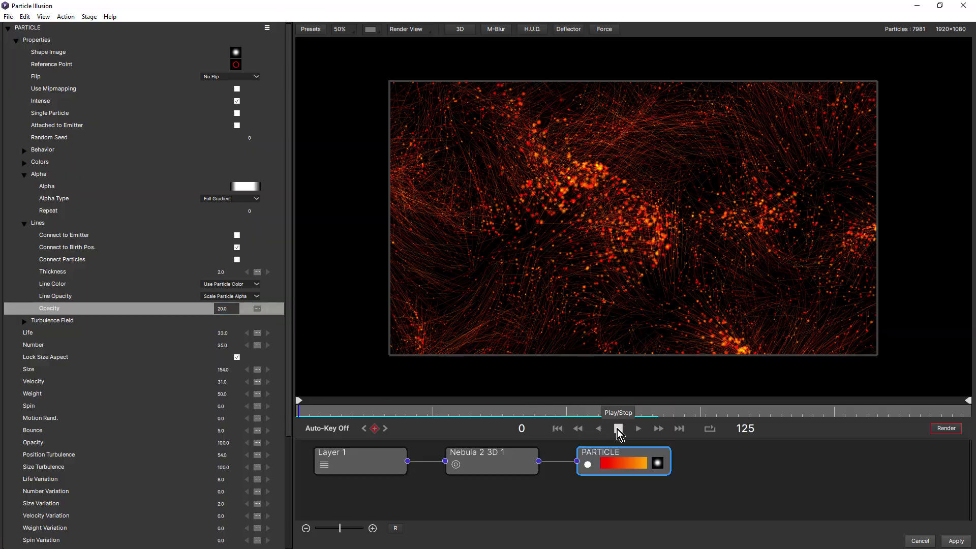
pyautogui.click(617, 429)
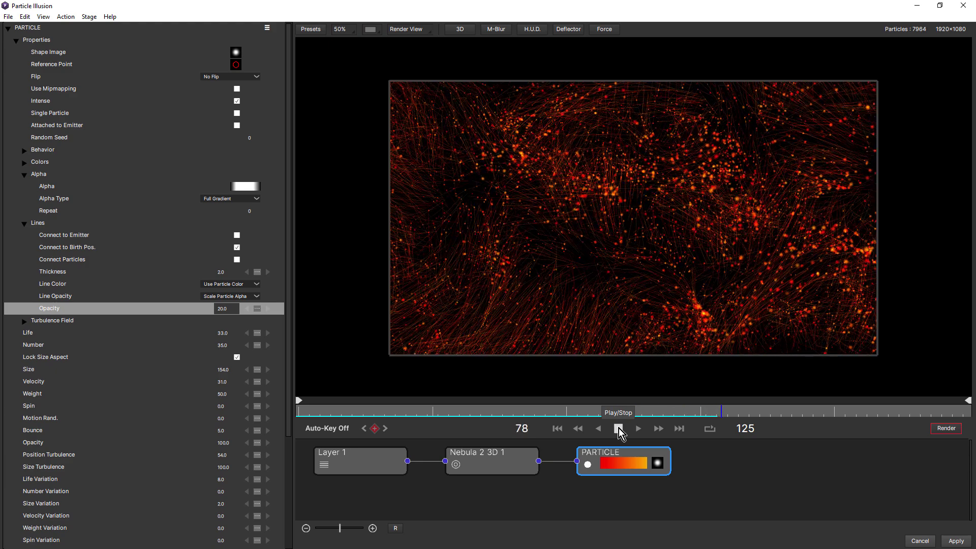
pyautogui.click(618, 428)
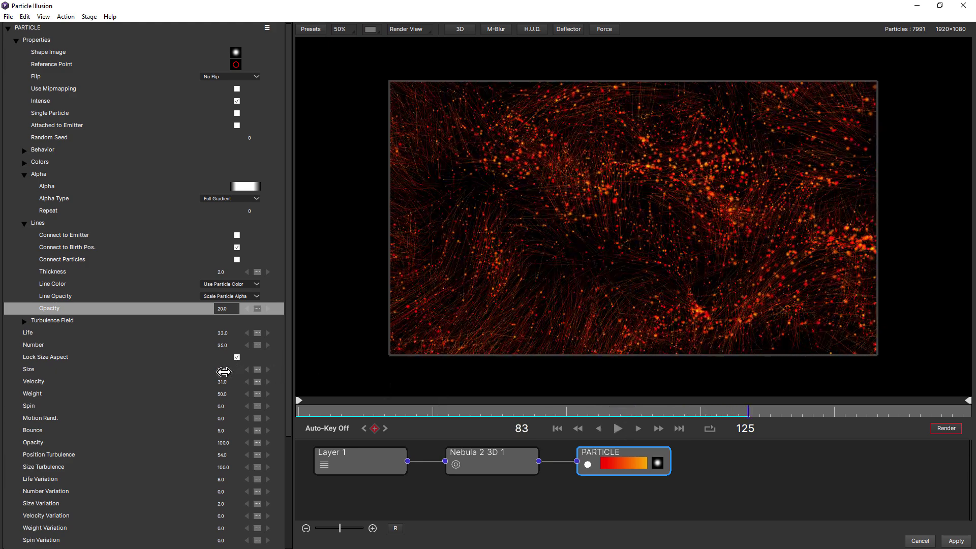
pyautogui.doubleClick(225, 372)
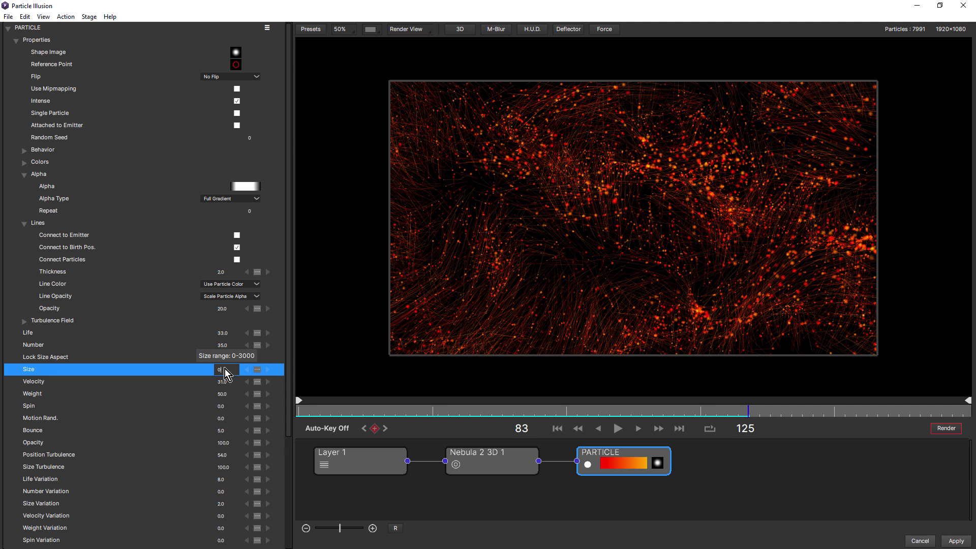
pyautogui.write('0')
pyautogui.press('Return')
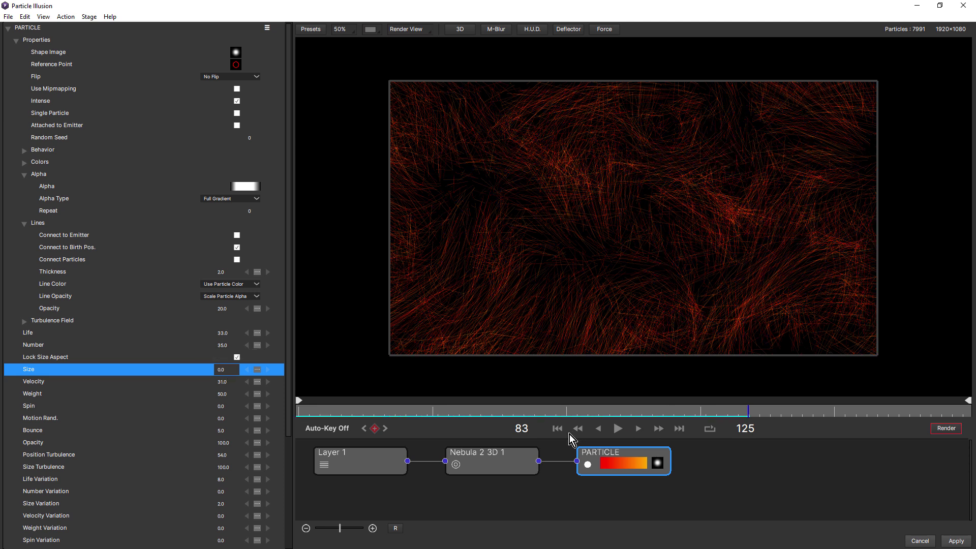
pyautogui.click(617, 428)
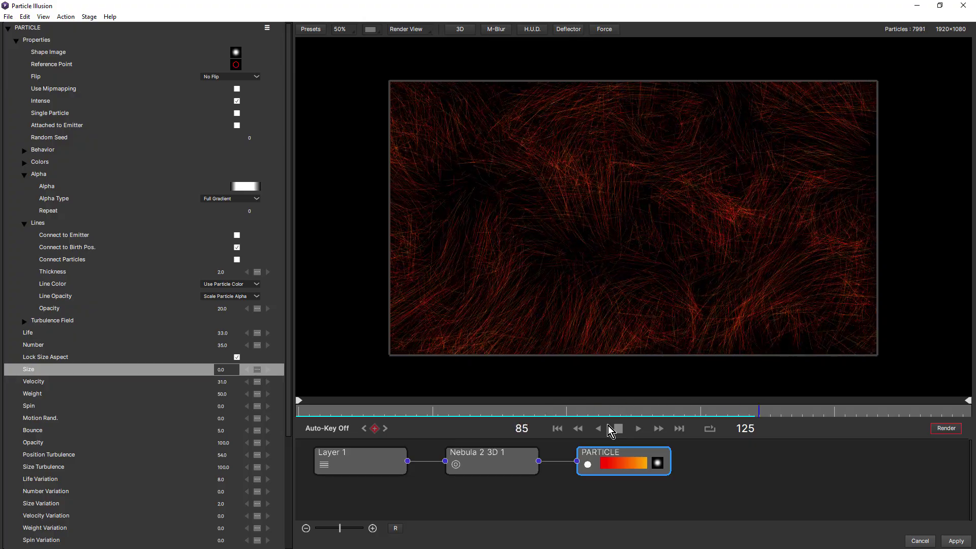
pyautogui.click(620, 428)
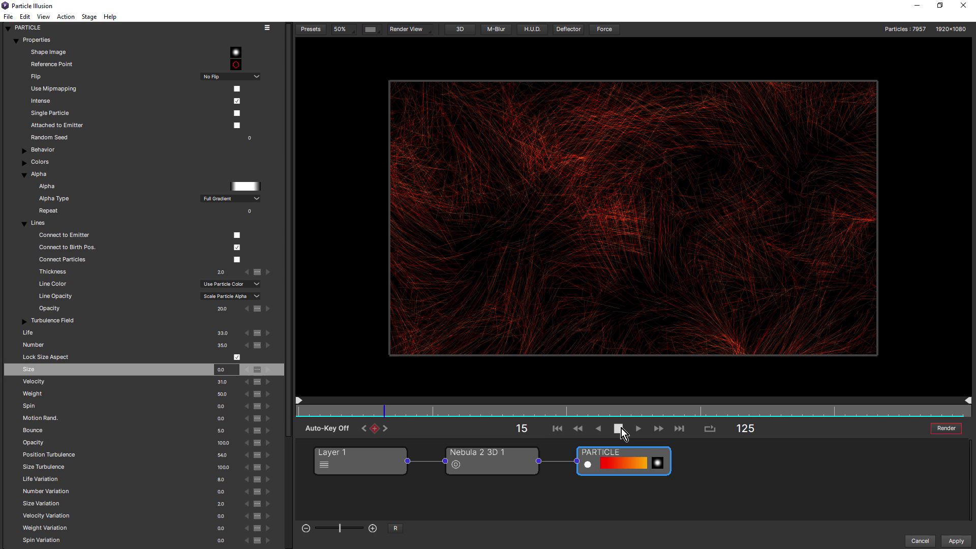
pyautogui.click(618, 427)
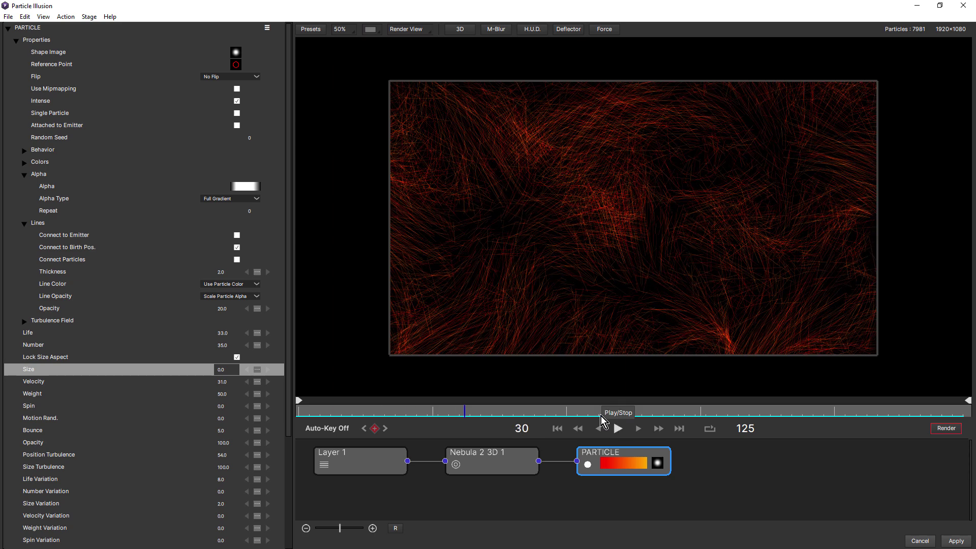
pyautogui.hotkey('ctrl', 'z')
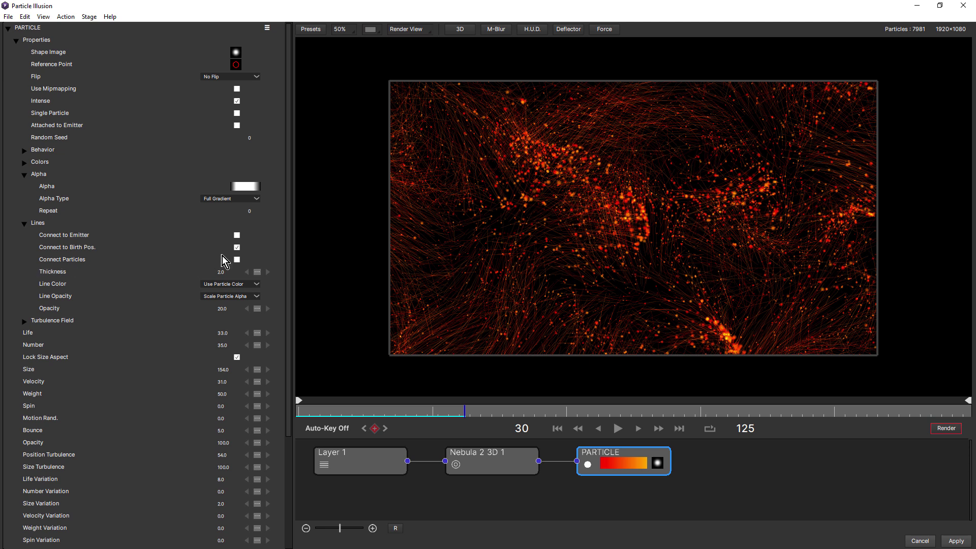
# - Replace birth-position lines with particle-to-particle connections at max line length 500
pyautogui.click(236, 247)
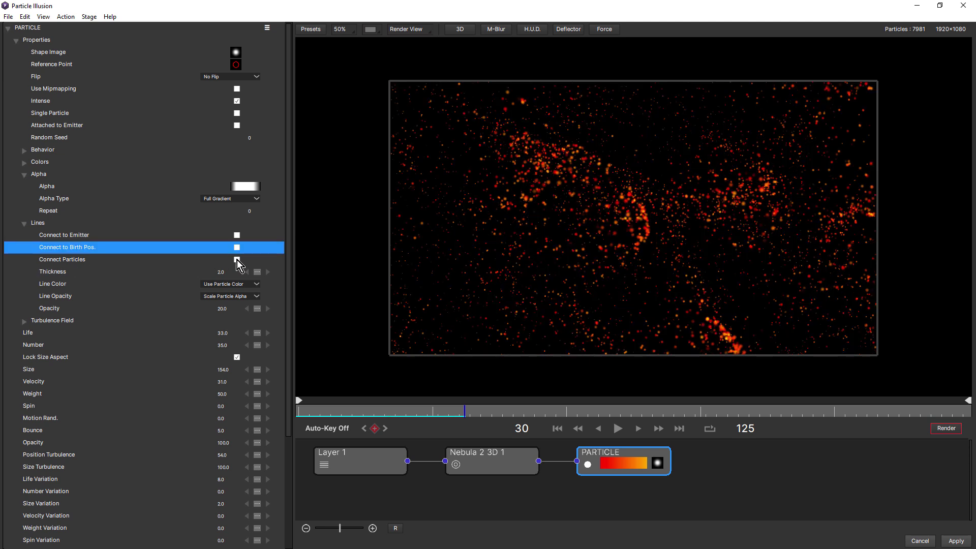
pyautogui.click(236, 260)
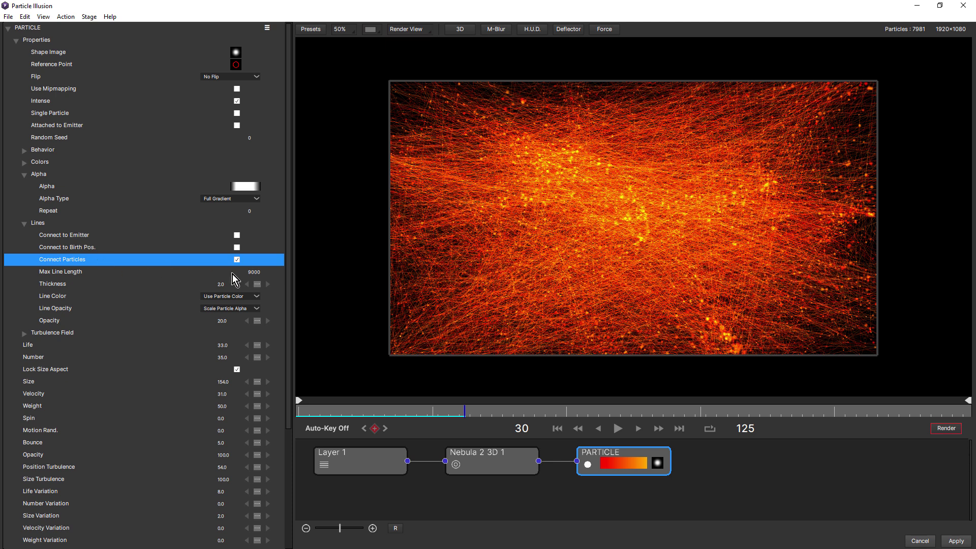
pyautogui.click(254, 272)
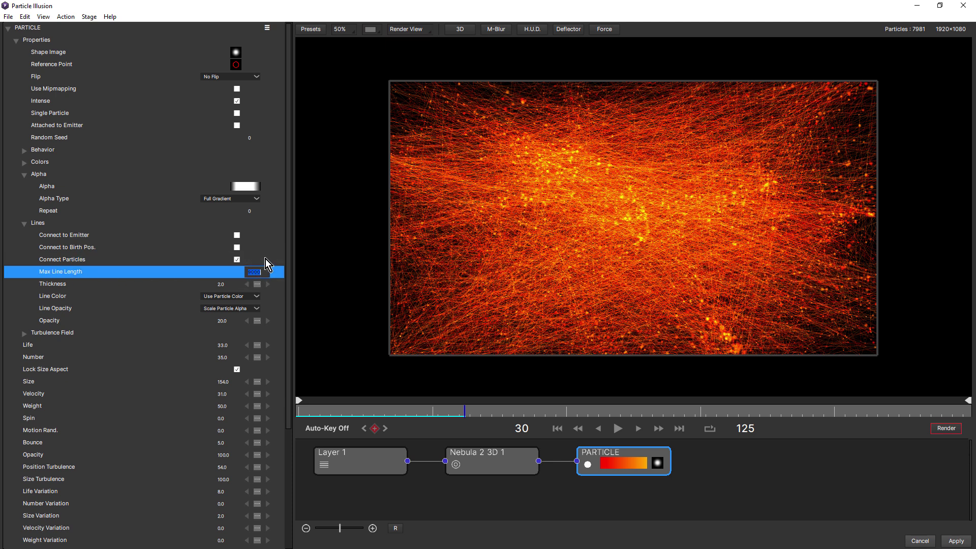
pyautogui.write('500')
pyautogui.press('Return')
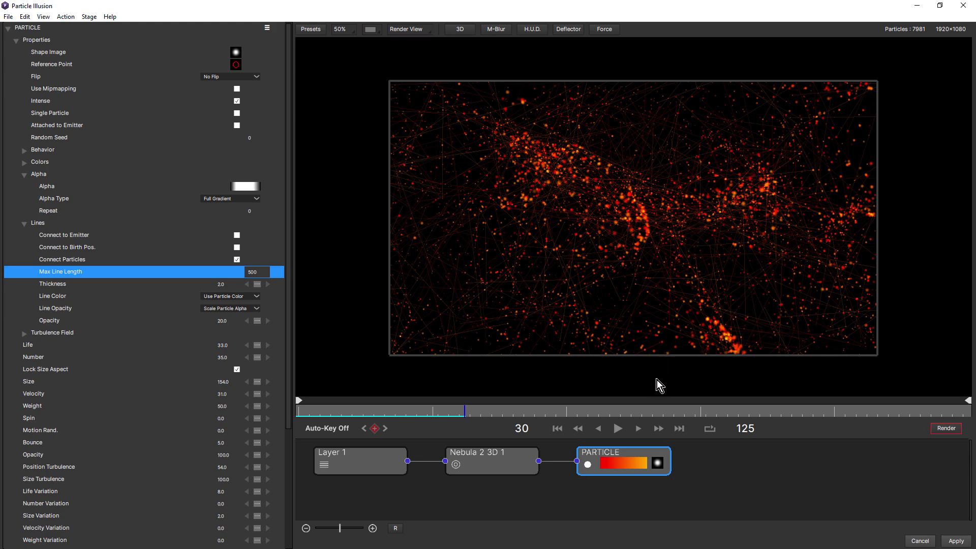
# - Set line thickness to 3.0 and line opacity to 30 after trying 40
pyautogui.click(618, 428)
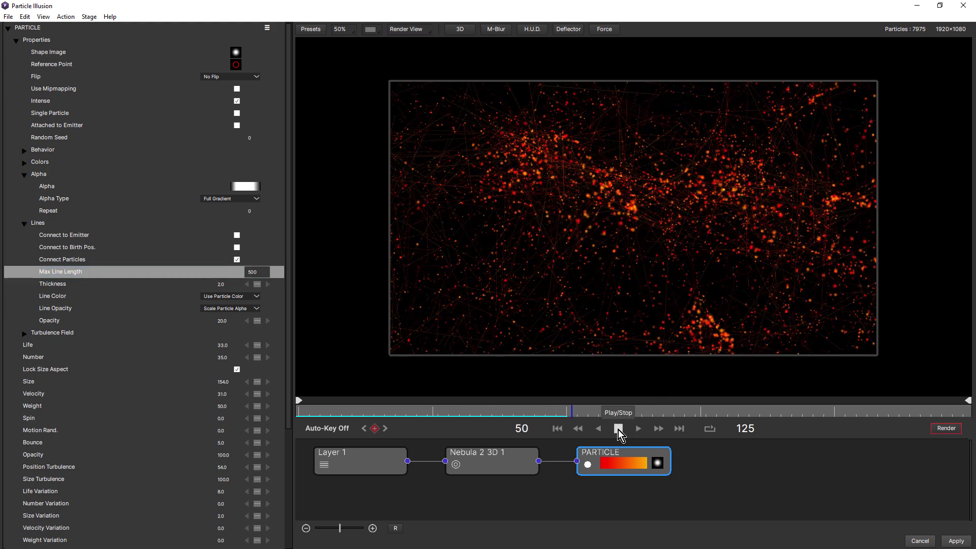
pyautogui.click(221, 283)
pyautogui.write('3')
pyautogui.press('Return')
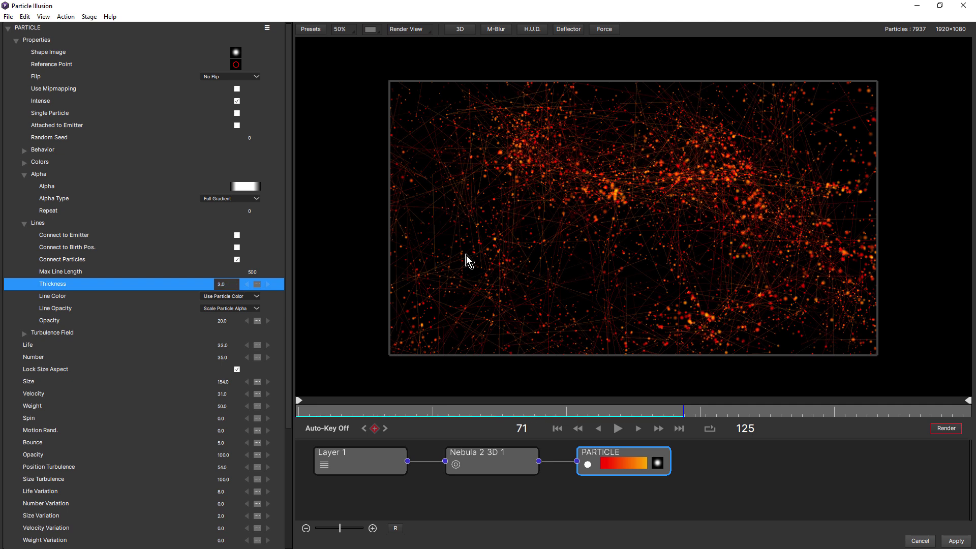
pyautogui.click(228, 319)
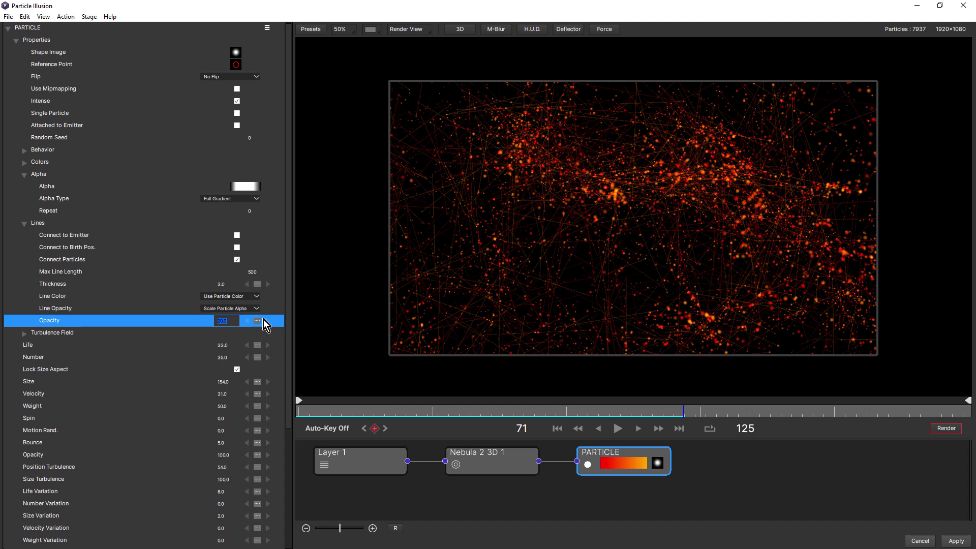
pyautogui.write('40')
pyautogui.press('Return')
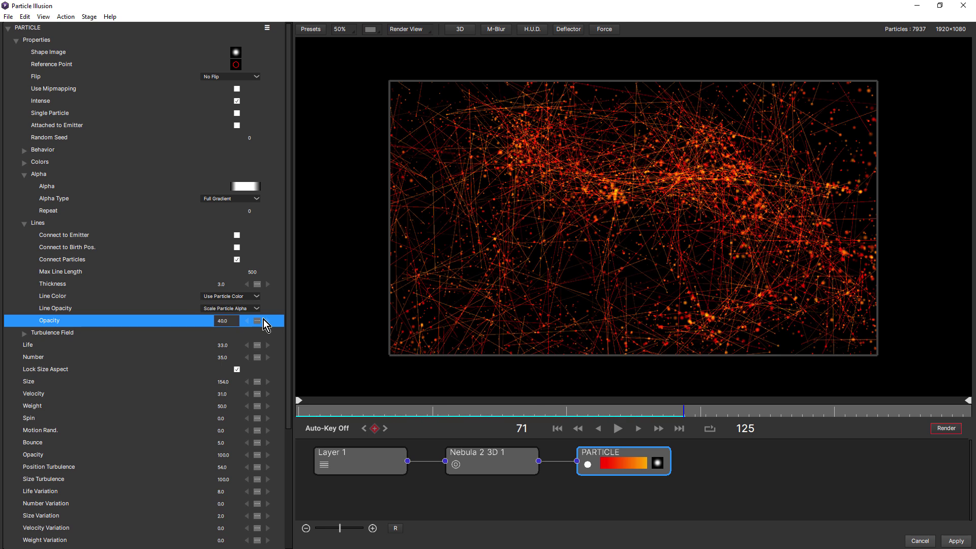
pyautogui.click(229, 320)
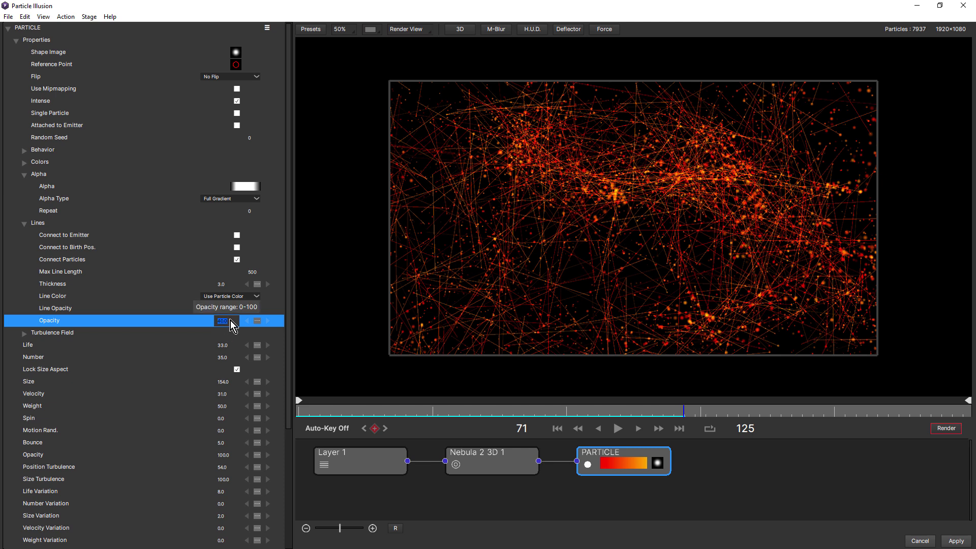
pyautogui.write('30')
pyautogui.press('Return')
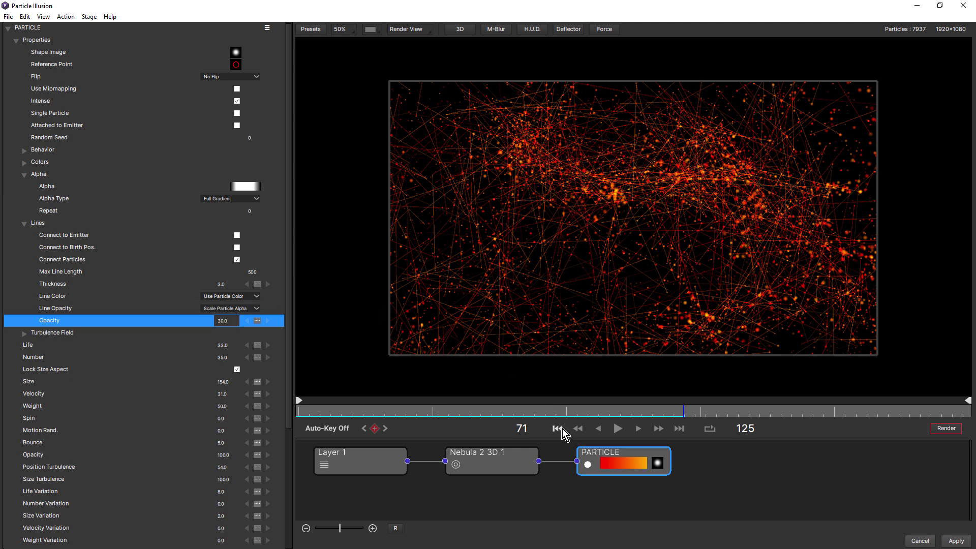
# - Replay the particle-to-particle web from the start, stopping at frame 65
pyautogui.click(557, 428)
pyautogui.click(617, 429)
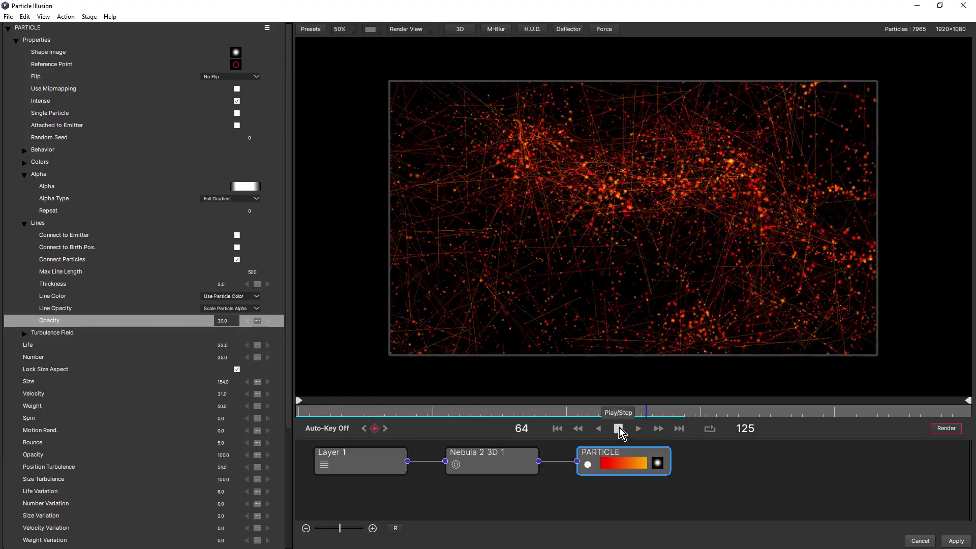
pyautogui.click(619, 428)
pyautogui.scroll(1, 545, 274)
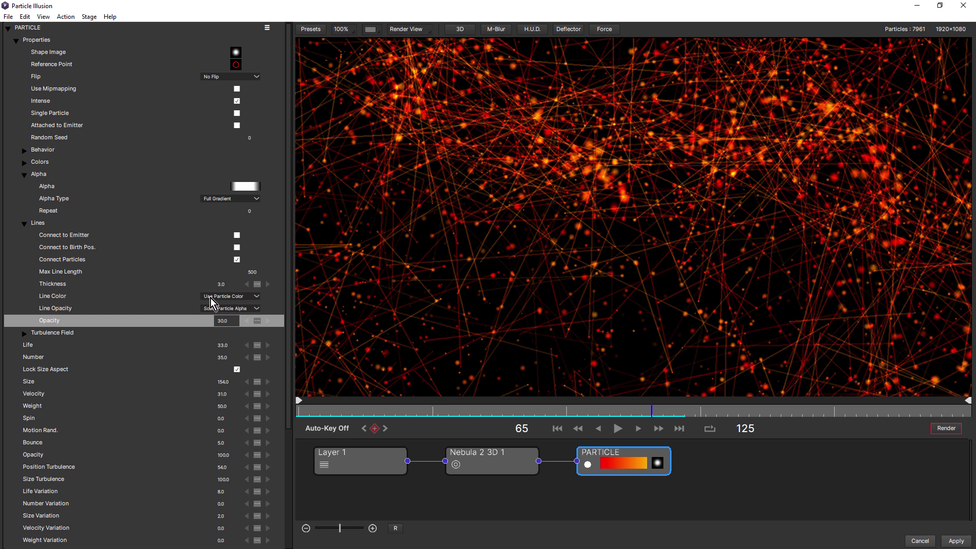
# - Inspect the particle colour gradient, then give the lines a specified light blue colour
pyautogui.click(24, 162)
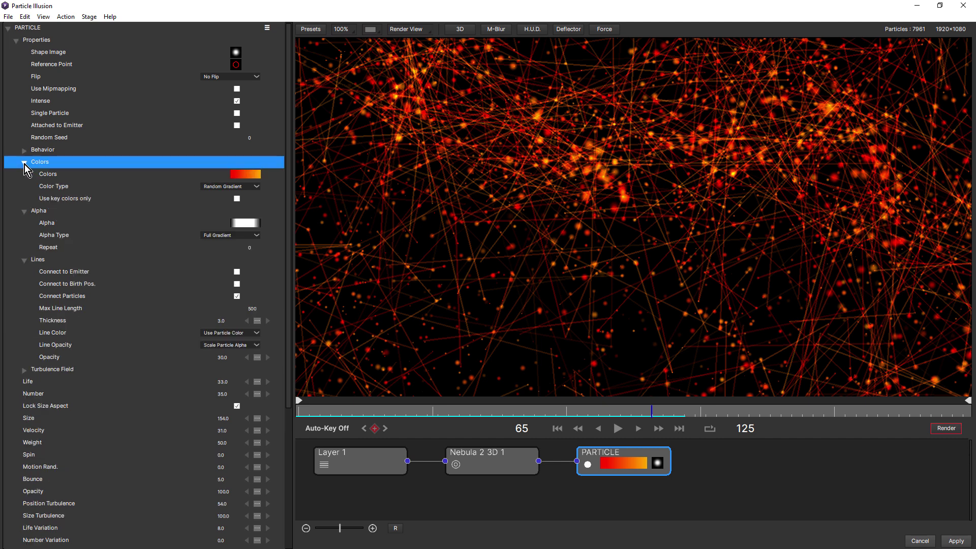
pyautogui.click(241, 176)
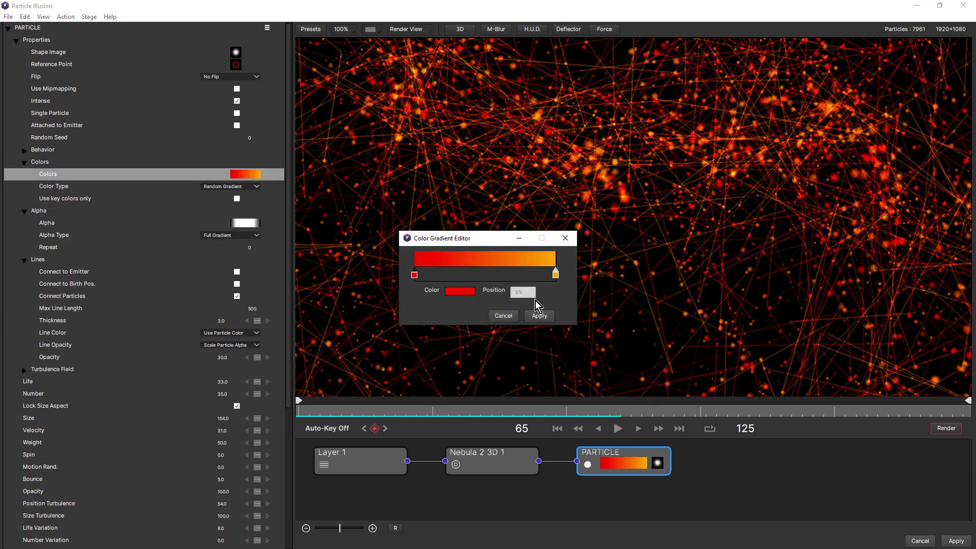
pyautogui.click(508, 318)
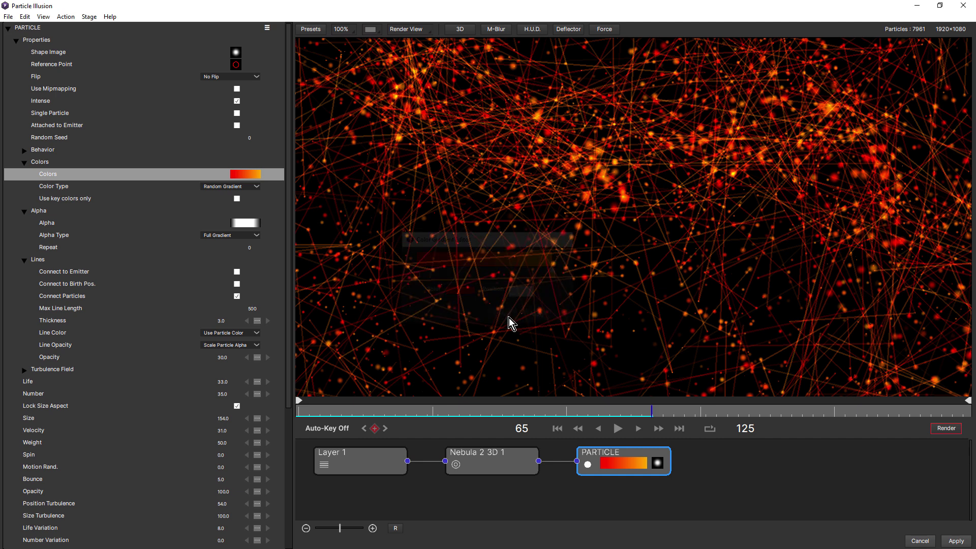
pyautogui.click(236, 332)
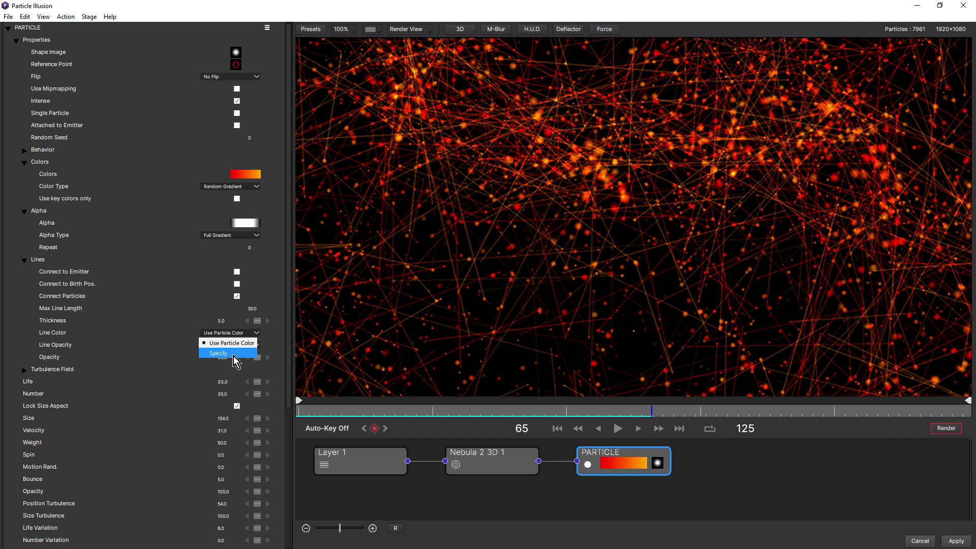
pyautogui.click(235, 354)
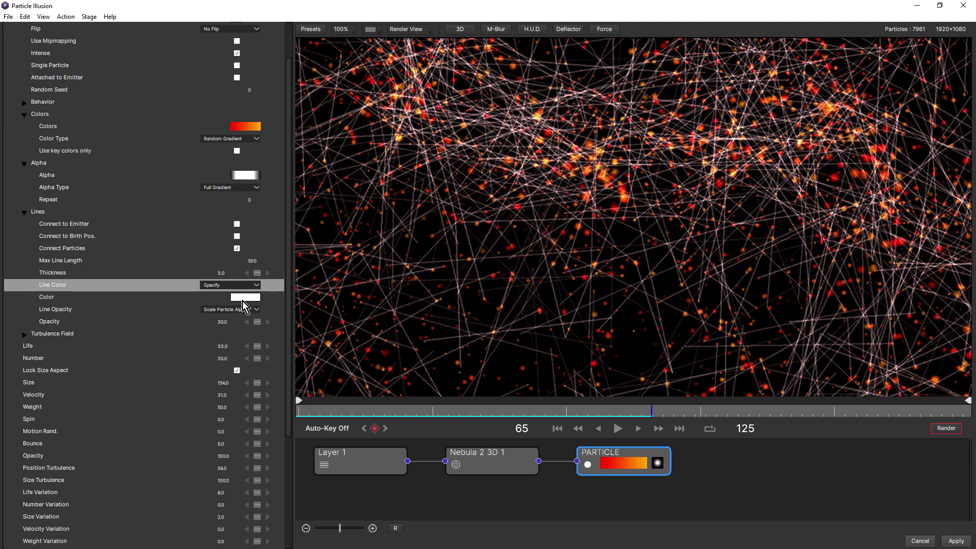
pyautogui.click(243, 299)
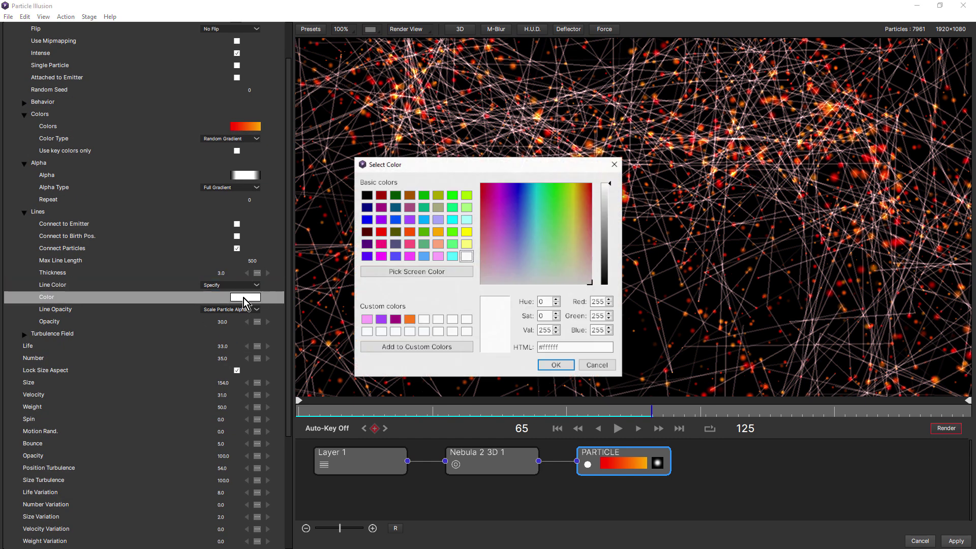
pyautogui.click(424, 256)
pyautogui.click(564, 365)
# - Preview the blue lines, then switch Line Color to Use Particle Color
pyautogui.scroll(-2, 597, 276)
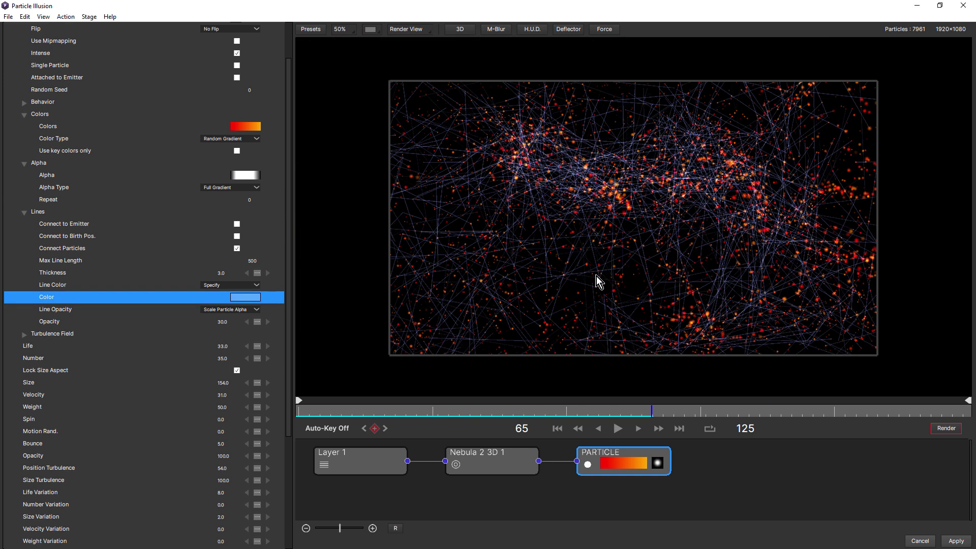
pyautogui.click(557, 429)
pyautogui.click(618, 430)
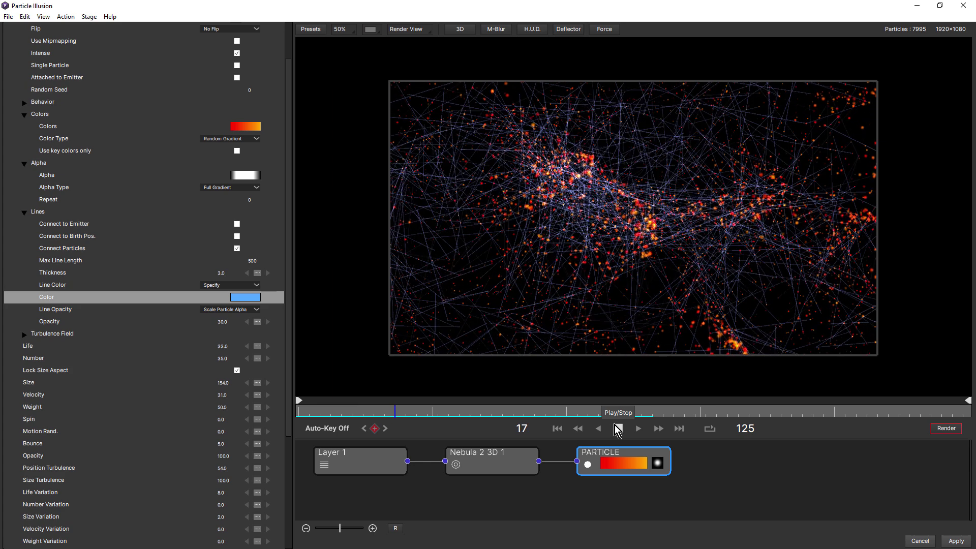
pyautogui.click(617, 430)
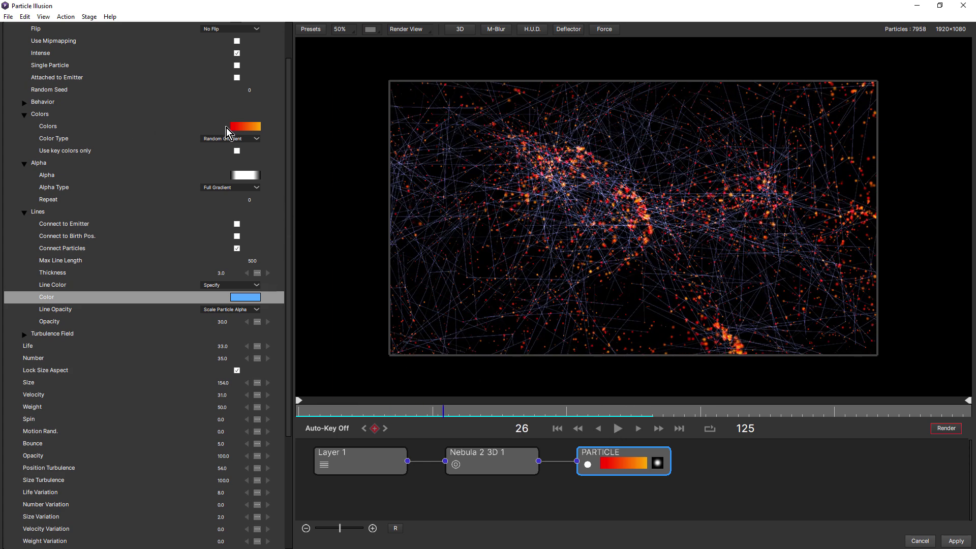
pyautogui.click(246, 285)
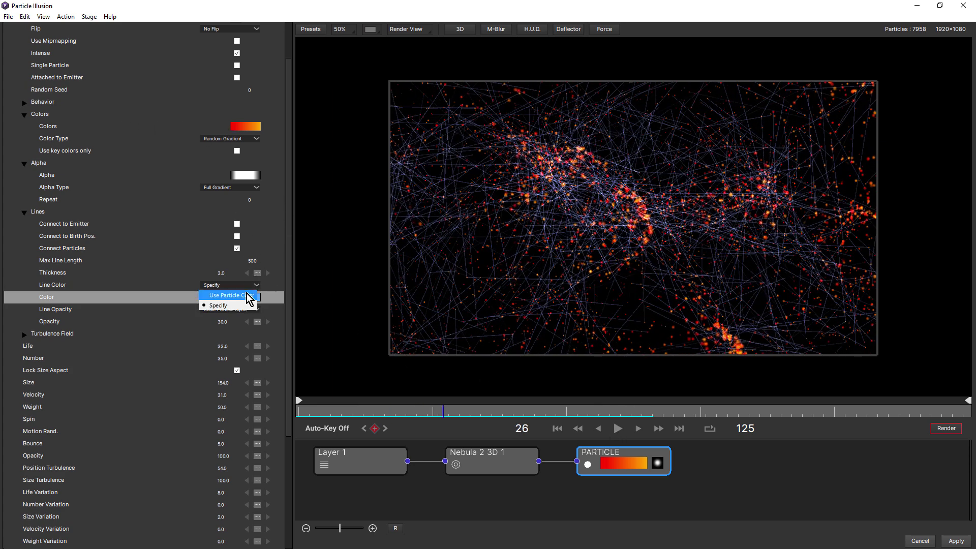
pyautogui.click(247, 298)
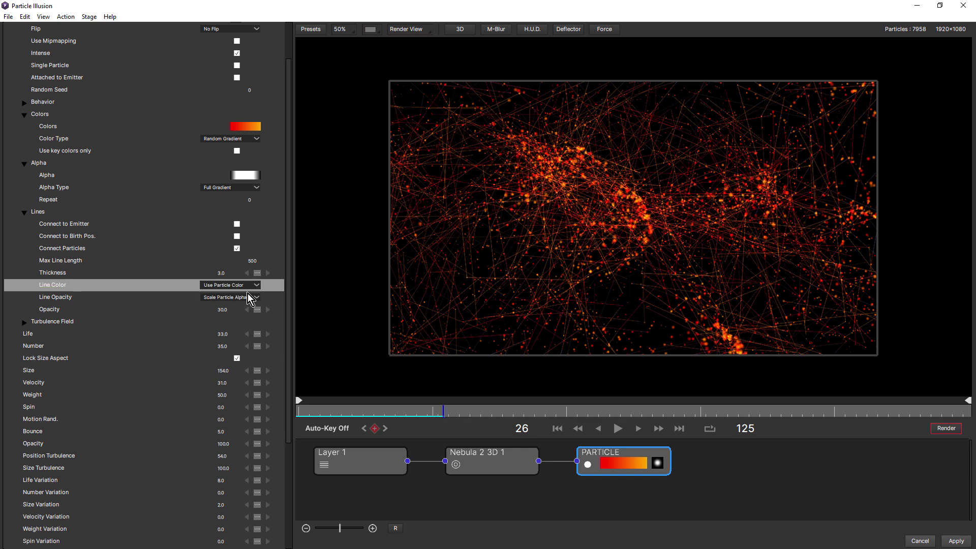
# - Reconnect lines to birth positions and change the Nebula 2 3D 1 emitter shape to Sphere
pyautogui.click(240, 237)
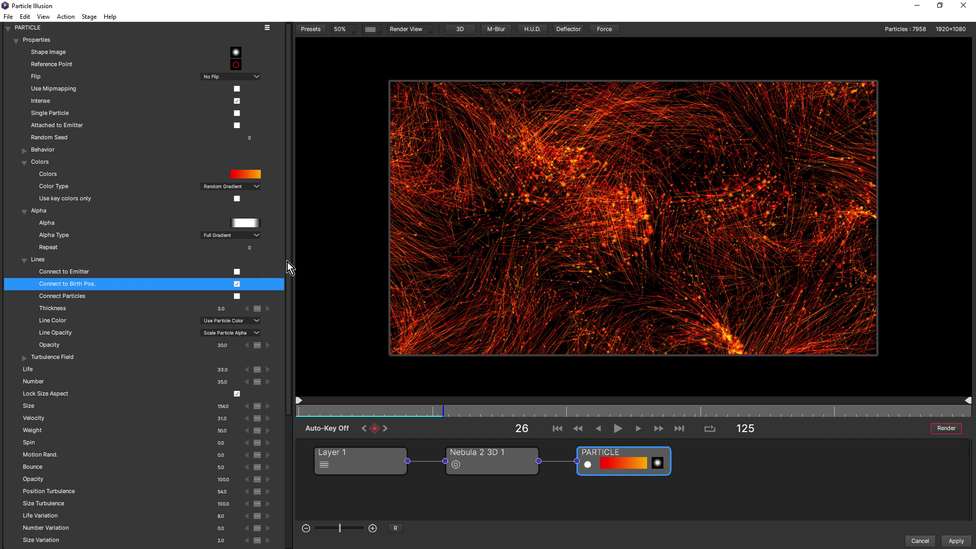
pyautogui.click(488, 455)
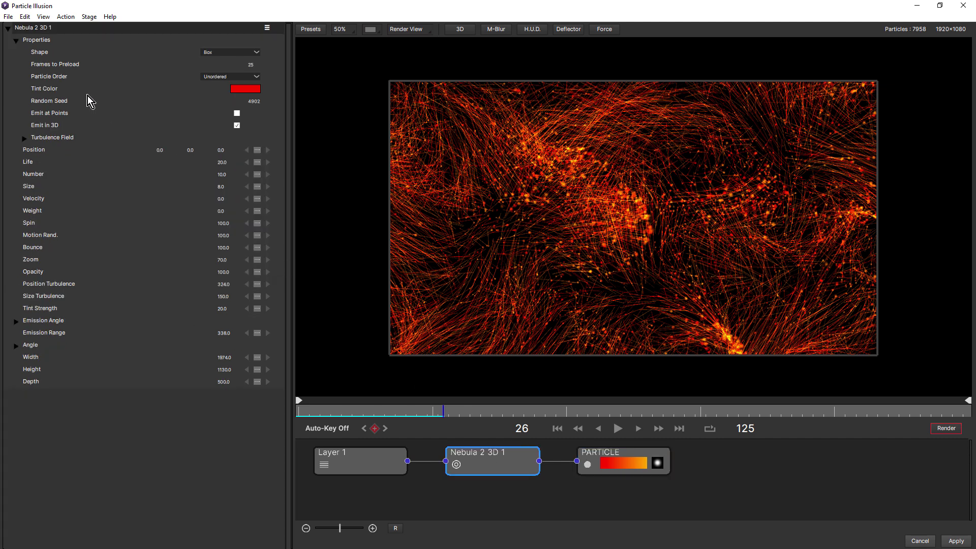
pyautogui.click(234, 53)
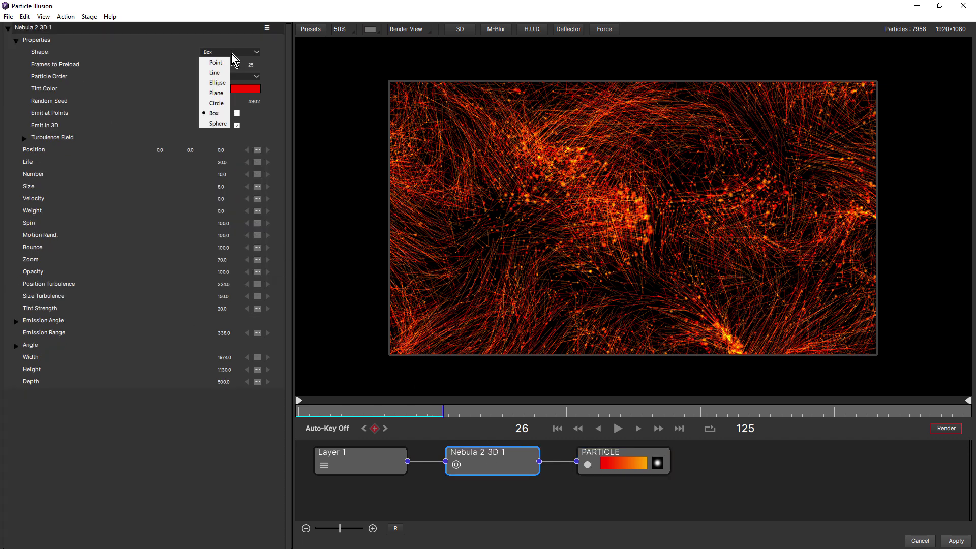
pyautogui.click(216, 123)
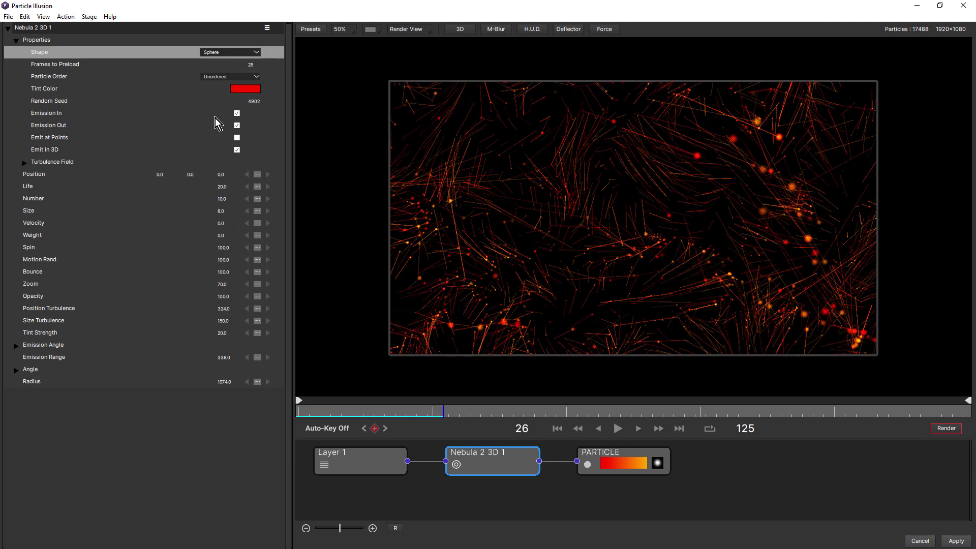
# - Set the sphere radius to 500 and play the animation
pyautogui.click(224, 382)
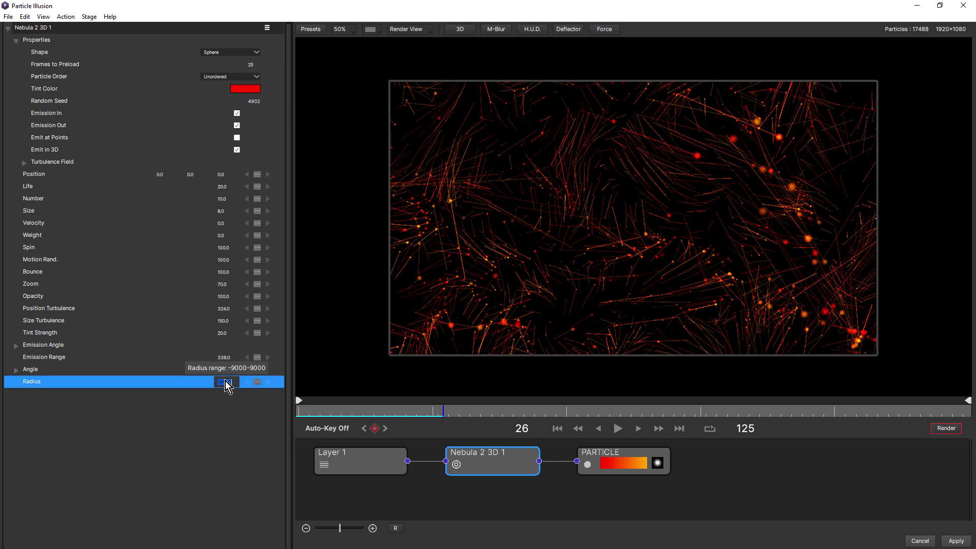
pyautogui.write('500')
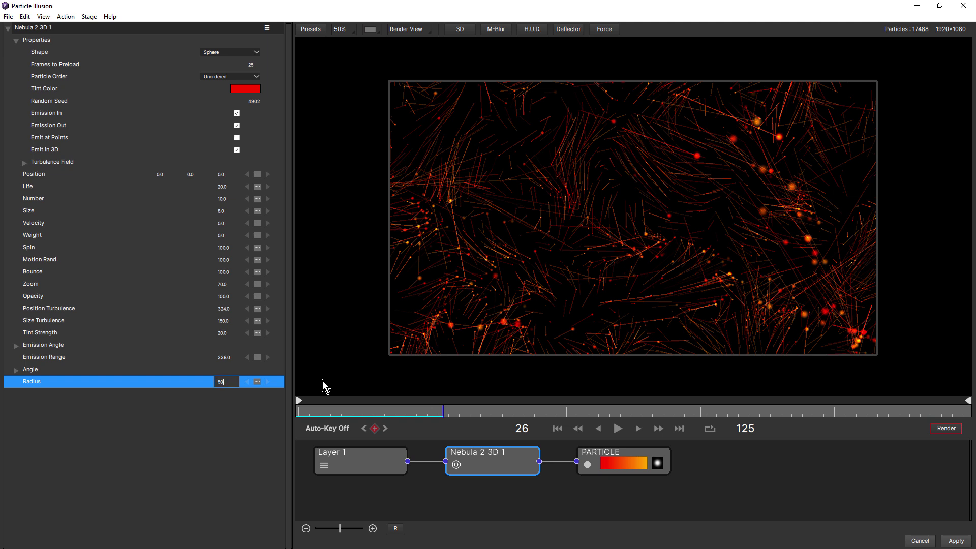
pyautogui.press('Return')
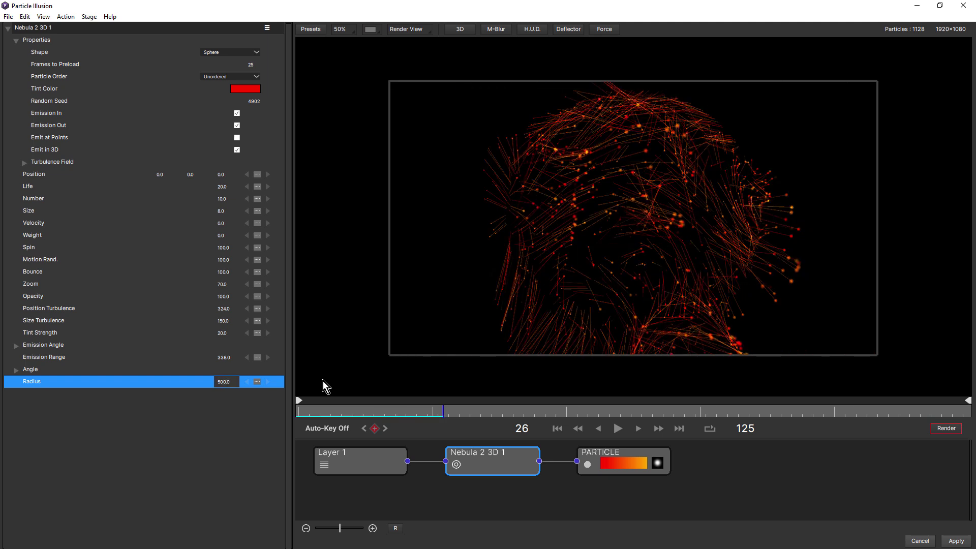
pyautogui.click(619, 430)
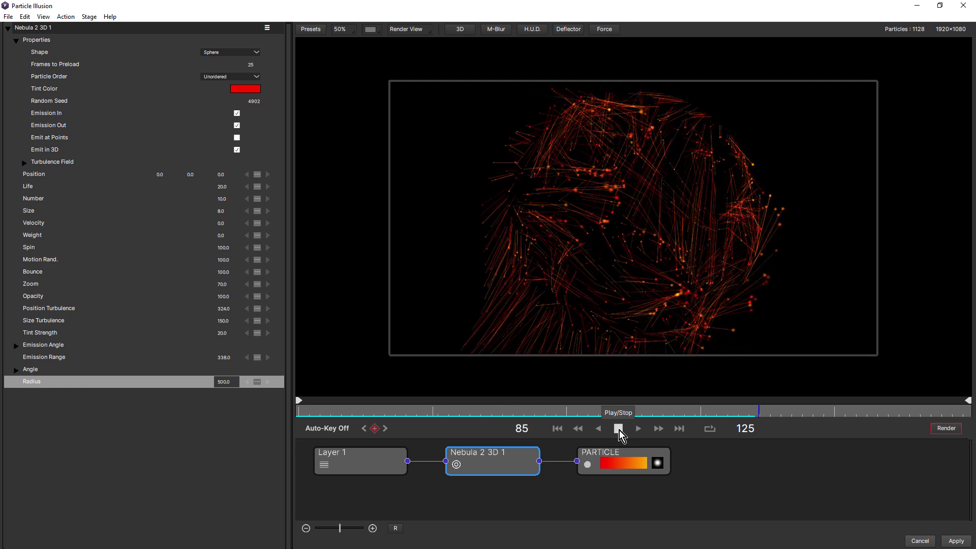
# - Set the Nebula 2 3D 1 emitter's Number to 50 and preview the denser streaks
pyautogui.click(618, 430)
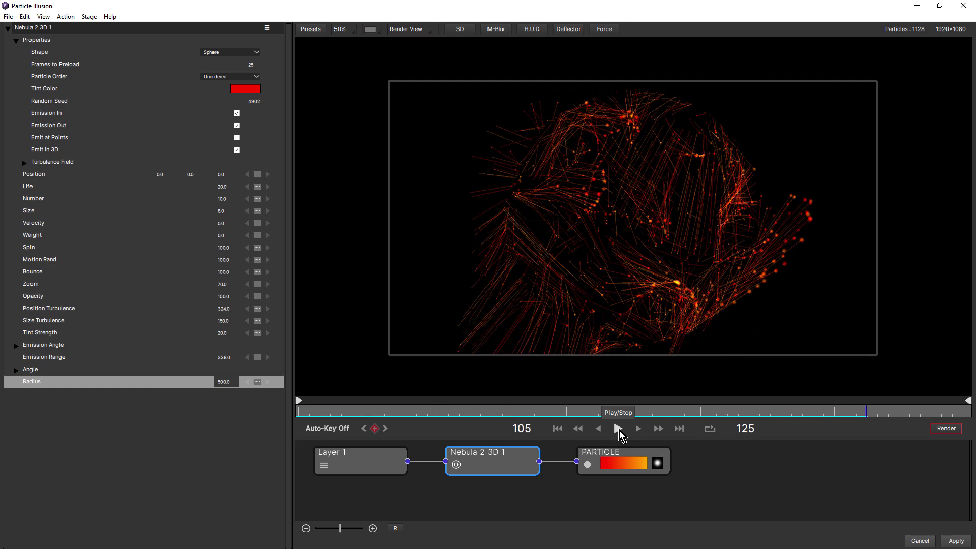
pyautogui.click(220, 200)
pyautogui.write('50')
pyautogui.press('Return')
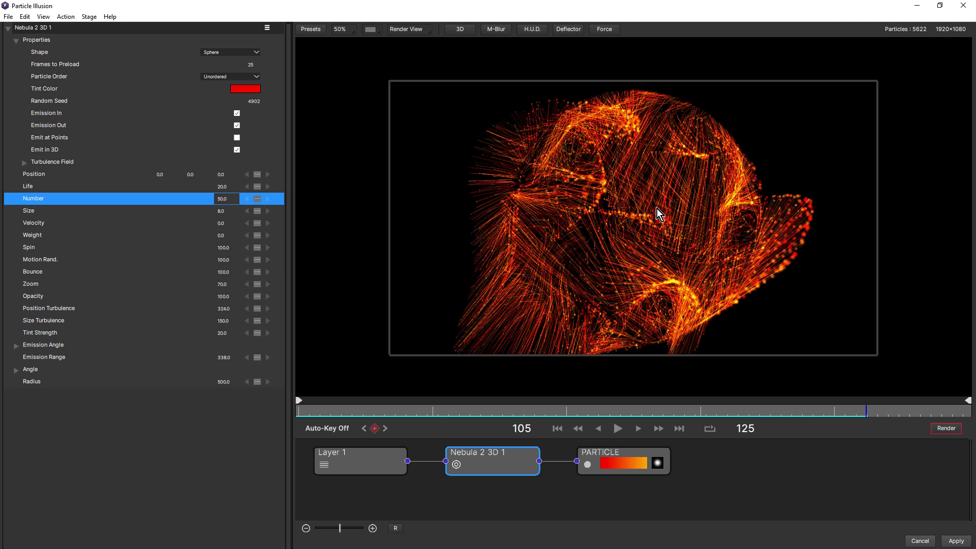
pyautogui.click(558, 428)
pyautogui.click(618, 430)
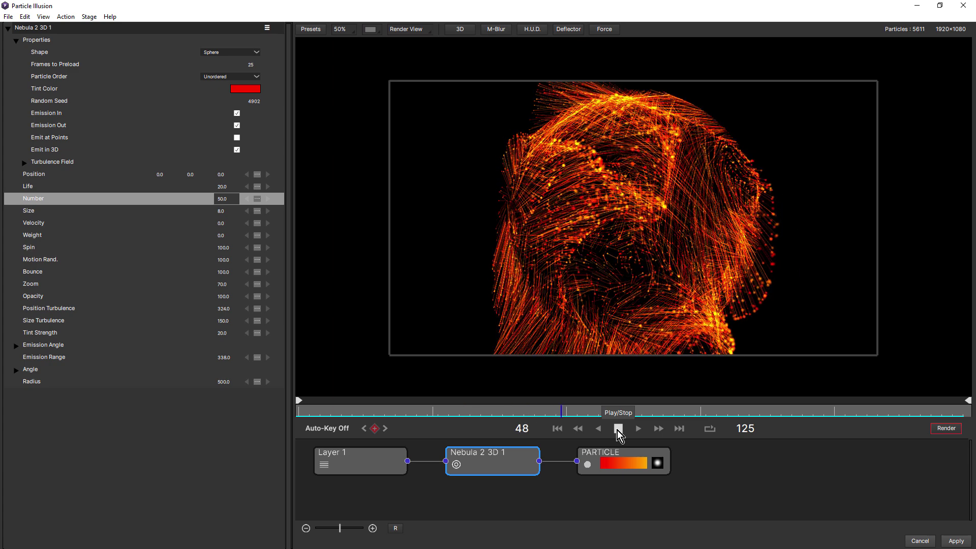
pyautogui.click(617, 430)
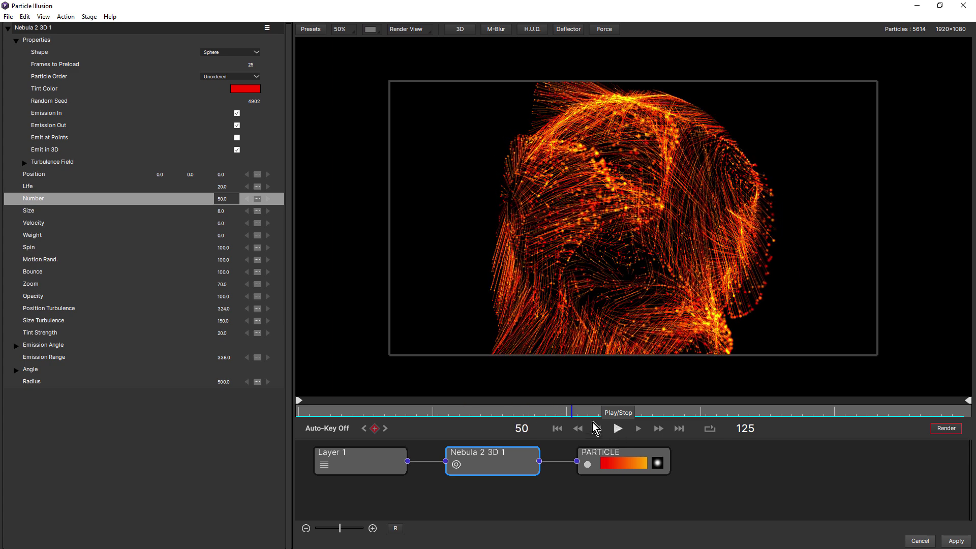
# - Set the particle Size to 0 and replay to see fine orange streaks without dots
pyautogui.click(222, 211)
pyautogui.write('0')
pyautogui.press('Return')
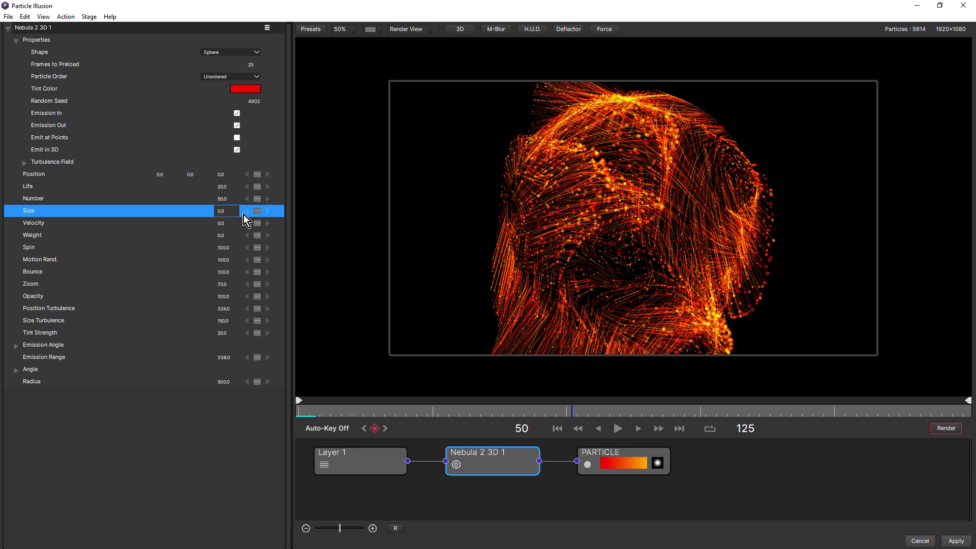
pyautogui.click(557, 428)
pyautogui.click(617, 428)
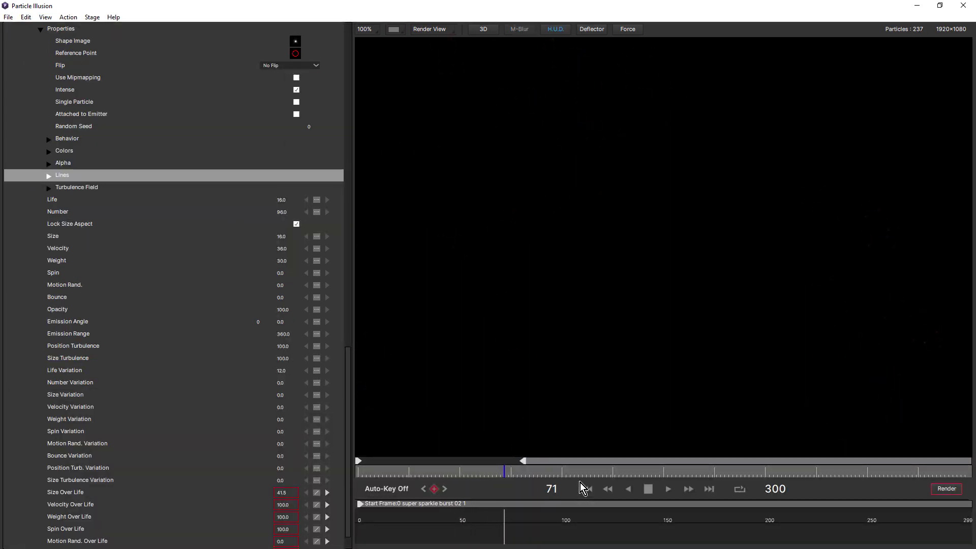
# - Enable Connect to Main Emitter in the fire particle's Lines group and preview the burst
pyautogui.click(581, 484)
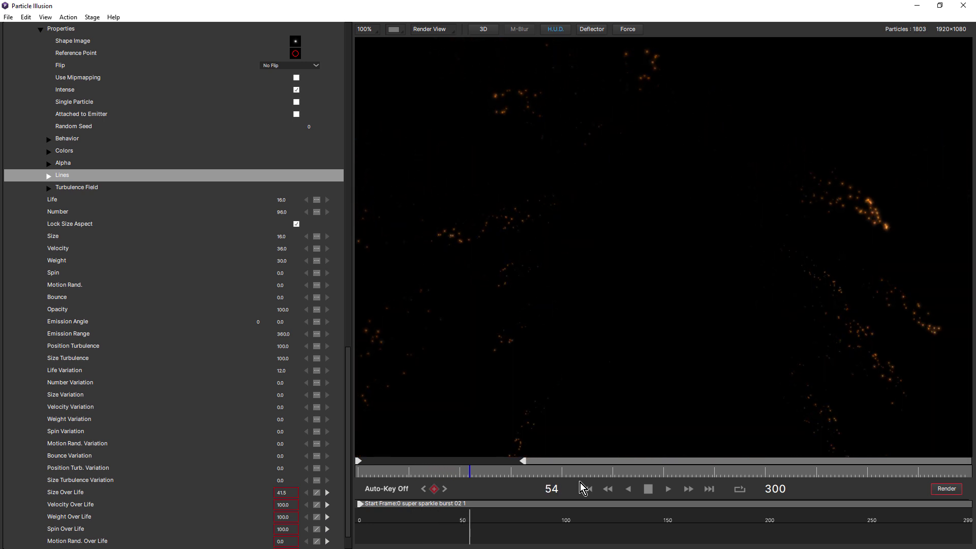
pyautogui.click(648, 489)
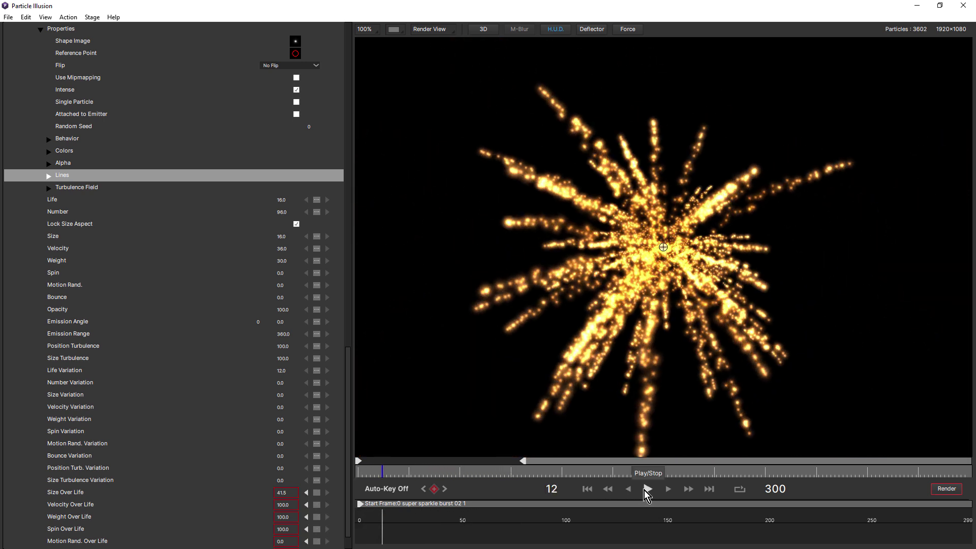
pyautogui.click(50, 176)
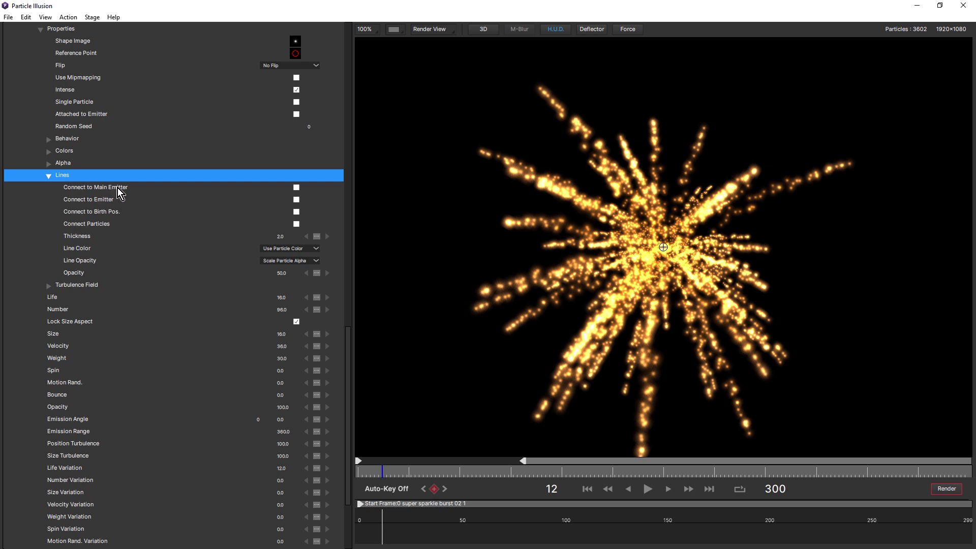
pyautogui.click(297, 188)
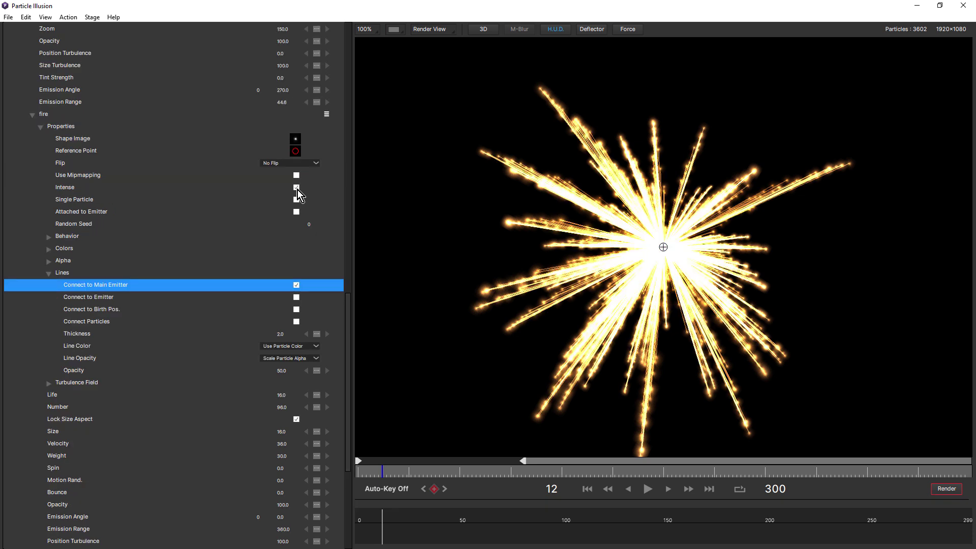
pyautogui.click(588, 489)
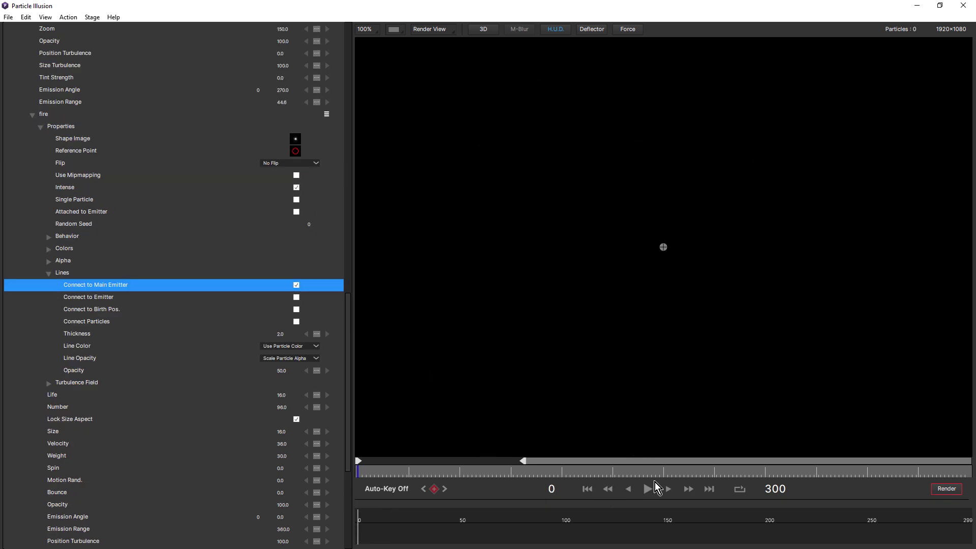
pyautogui.click(648, 489)
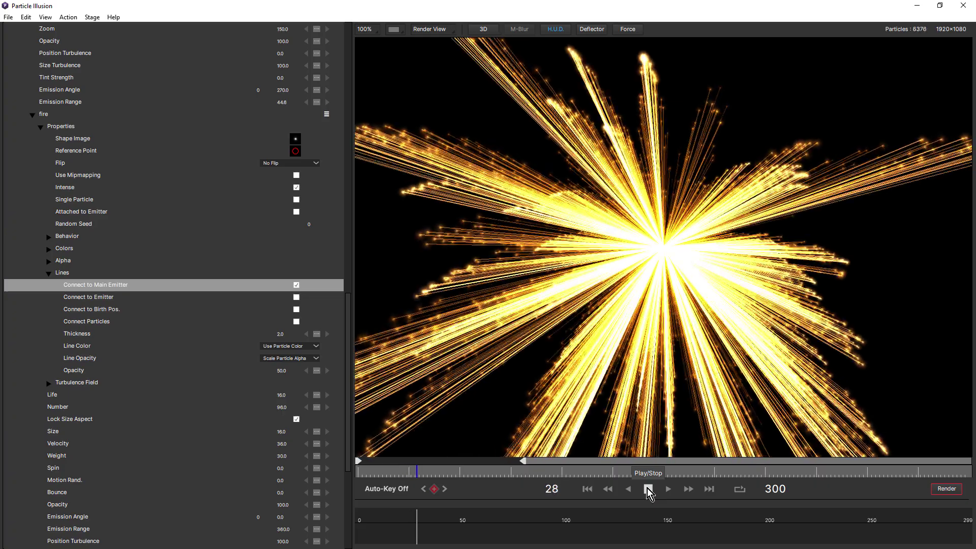
pyautogui.click(647, 488)
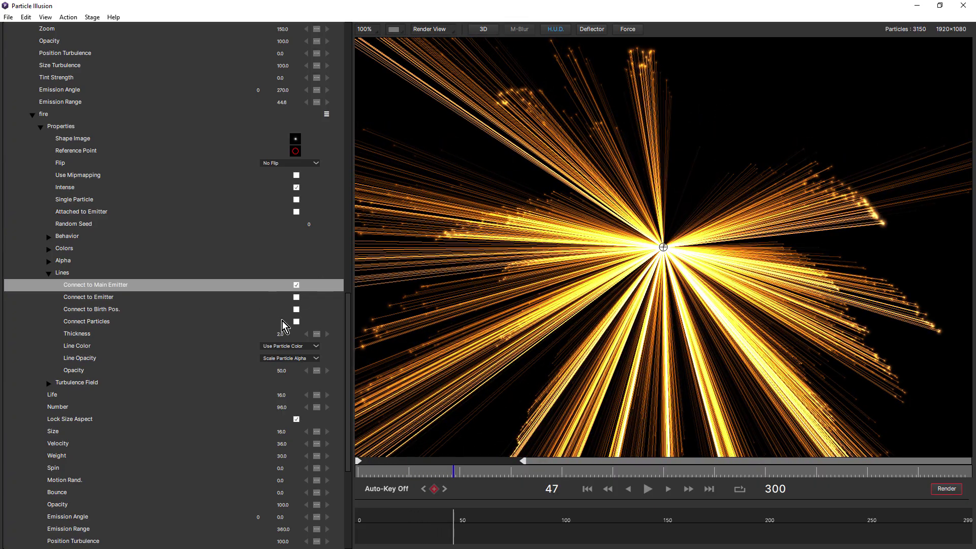
# - Lower the fire lines' opacity to 4.0 and replay the burst
pyautogui.moveTo(281, 371); pyautogui.dragTo(261, 375)
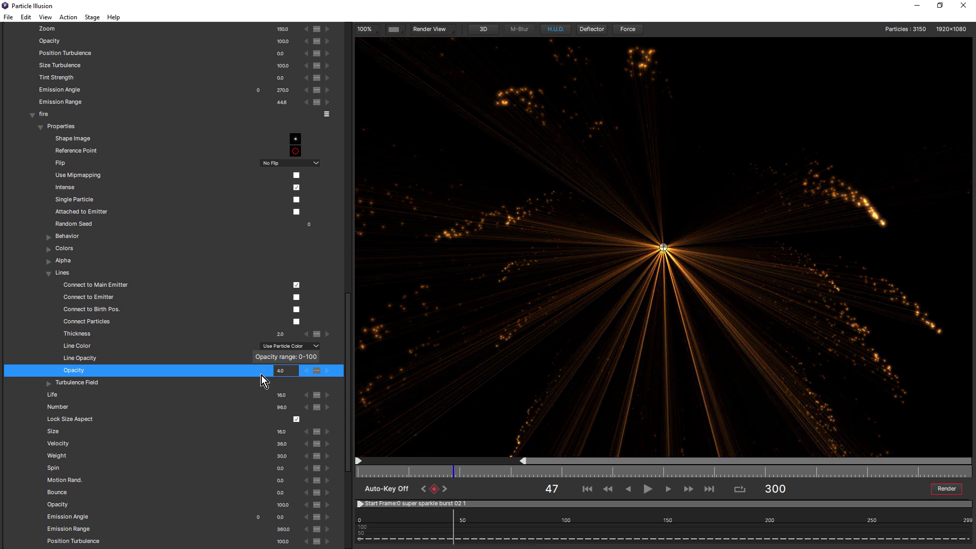
pyautogui.click(587, 491)
pyautogui.click(647, 489)
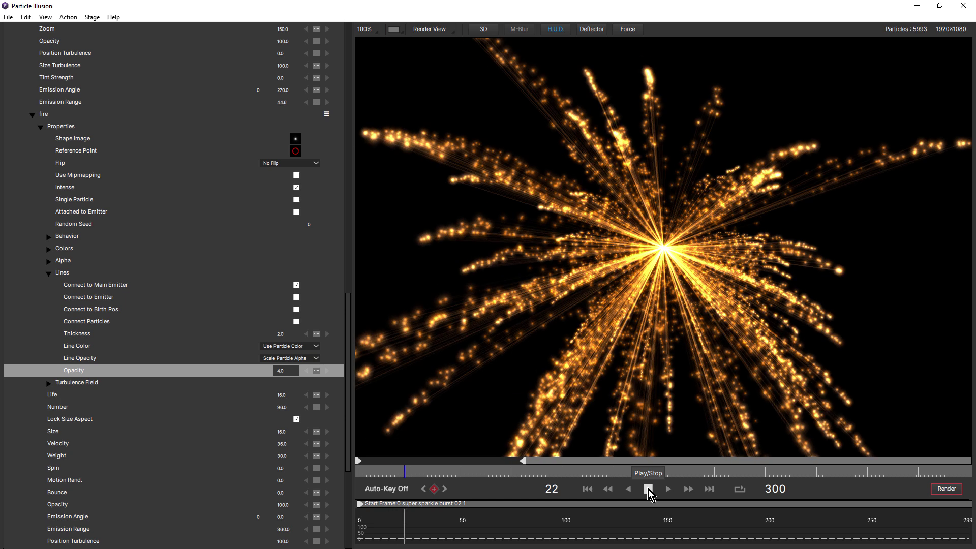
pyautogui.click(648, 490)
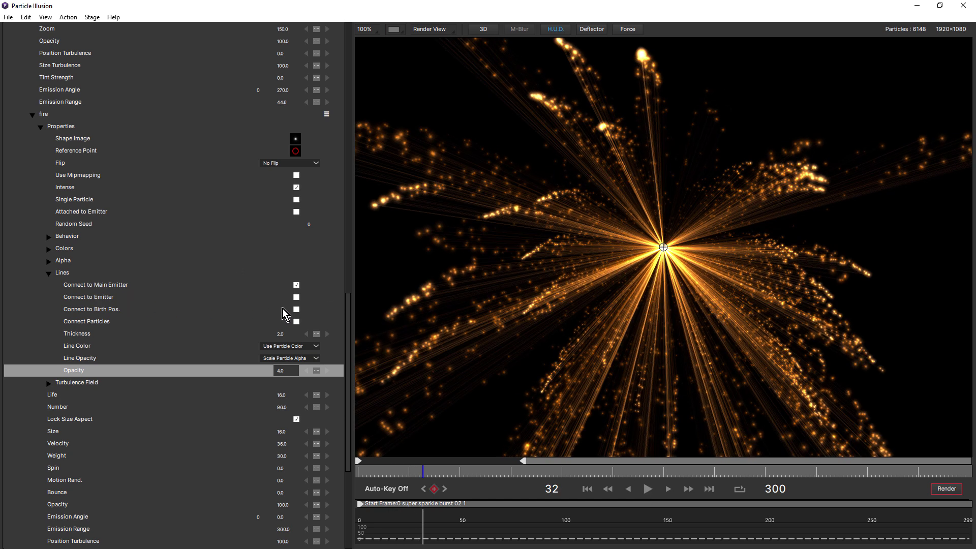
# - Also connect the fire particles to their own emitter and replay the burst
pyautogui.click(296, 297)
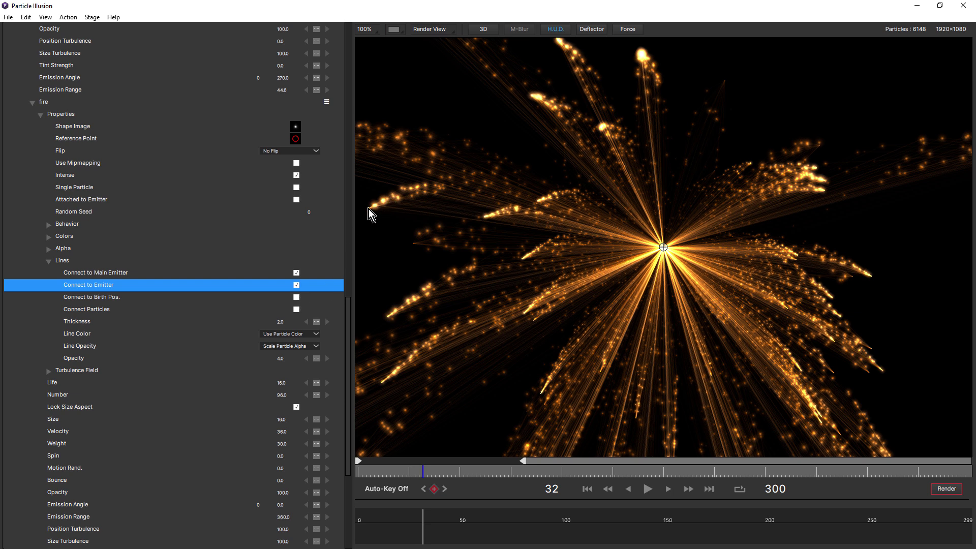
pyautogui.click(587, 487)
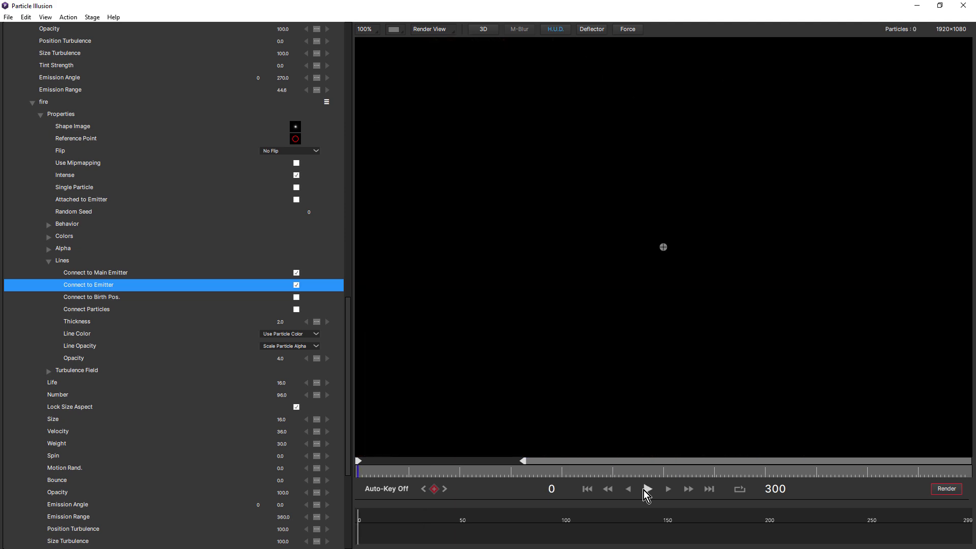
pyautogui.click(646, 489)
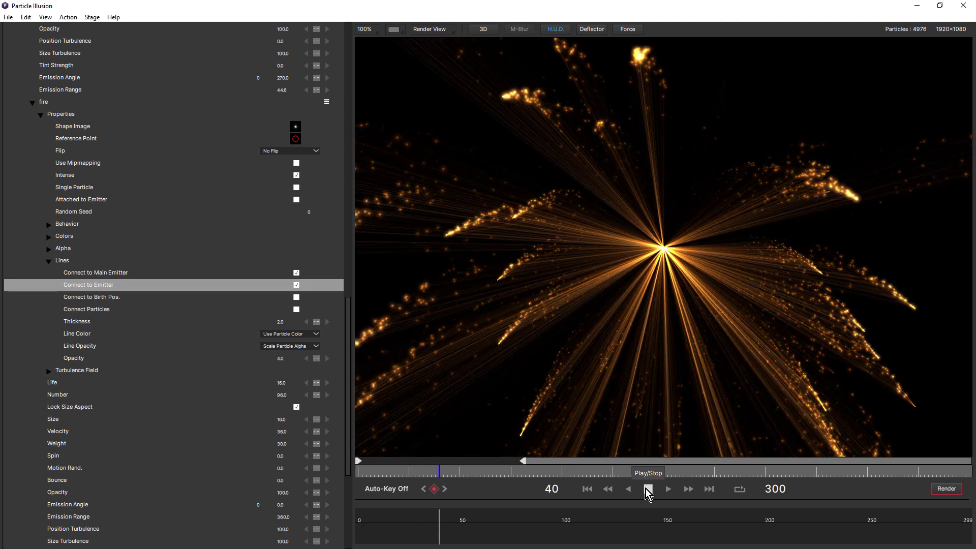
pyautogui.click(645, 489)
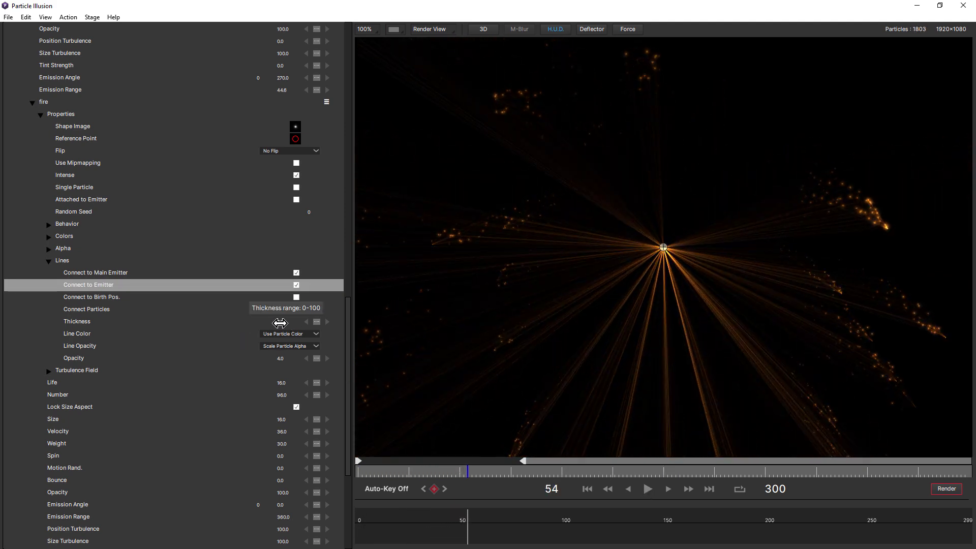
# - Raise the fire lines' opacity to 22.0 and preview the brighter lines
pyautogui.click(283, 359)
pyautogui.moveTo(283, 358); pyautogui.dragTo(288, 359)
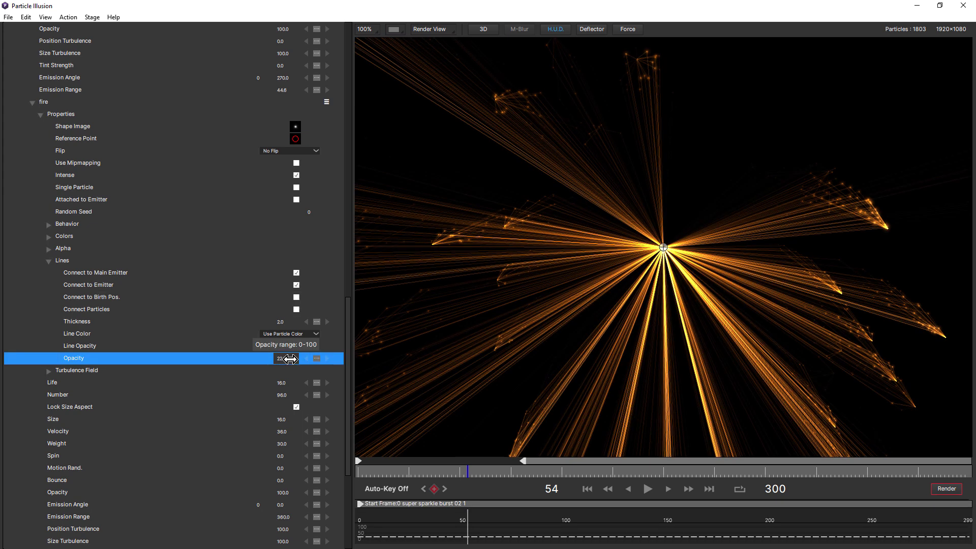
pyautogui.click(586, 489)
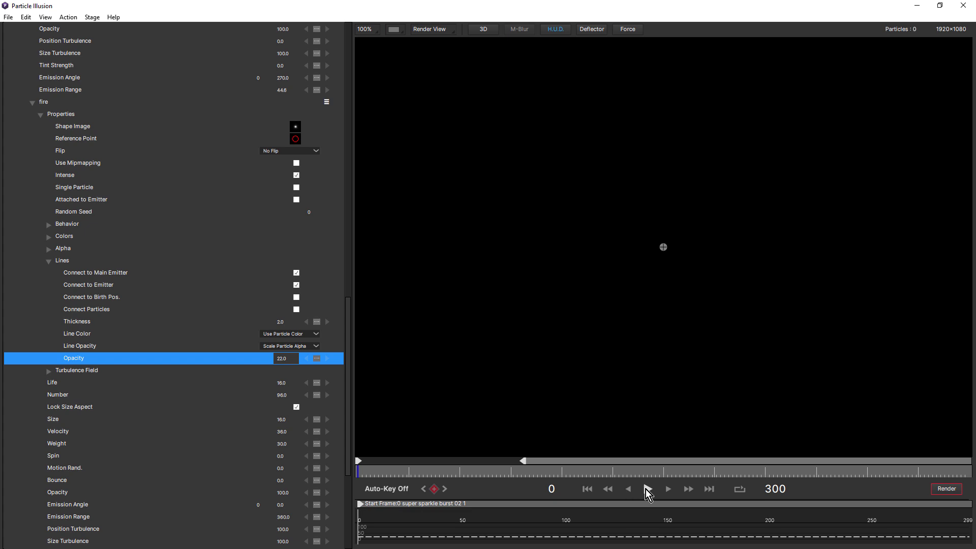
pyautogui.click(646, 489)
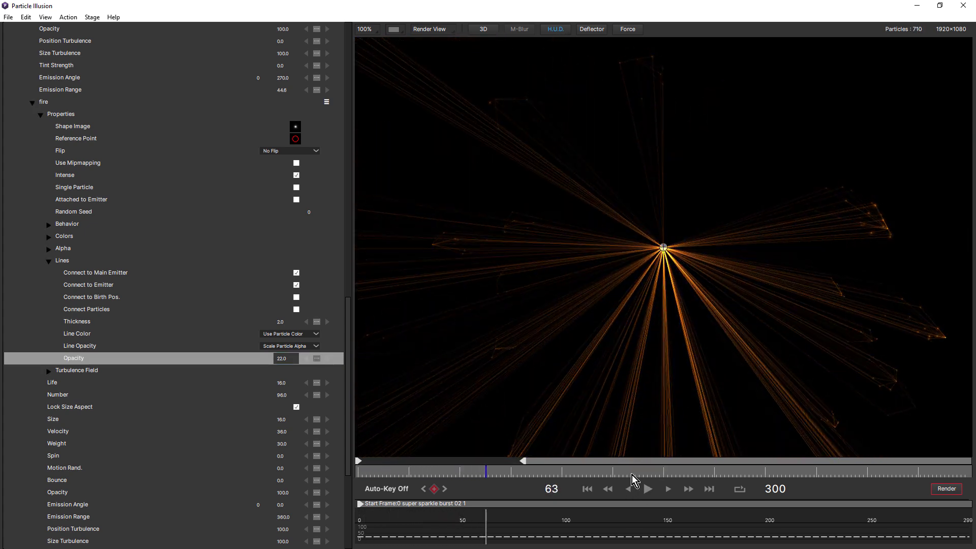
# - Tick Connect to Birth Pos. for the fire lines, raise their opacity to about 49, and preview
pyautogui.scroll(-1, 300, 291)
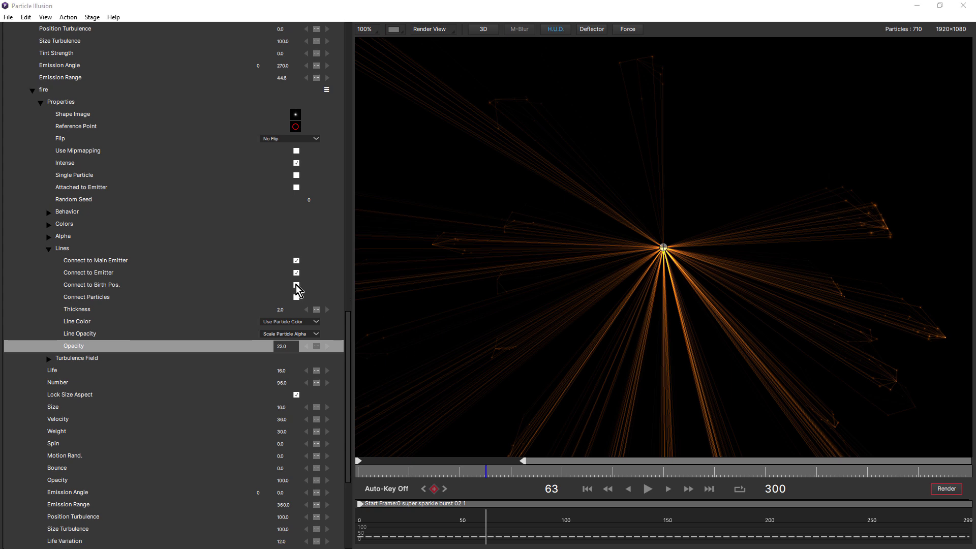
pyautogui.click(296, 286)
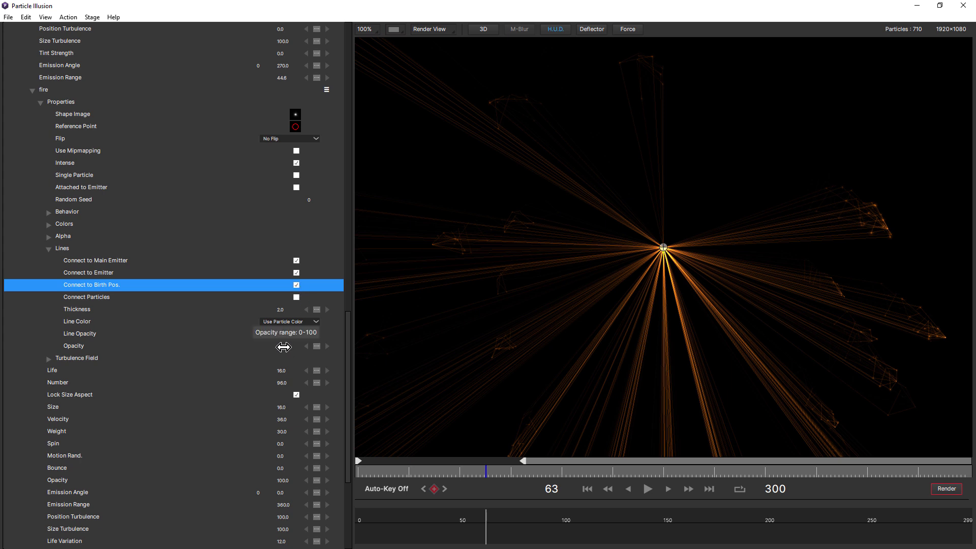
pyautogui.click(284, 347)
pyautogui.moveTo(288, 346); pyautogui.dragTo(297, 345)
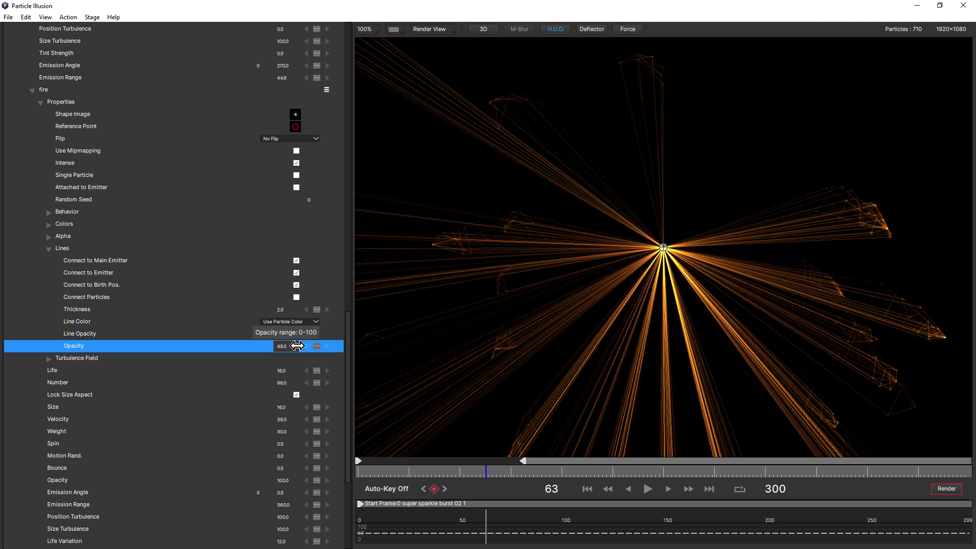
pyautogui.click(587, 488)
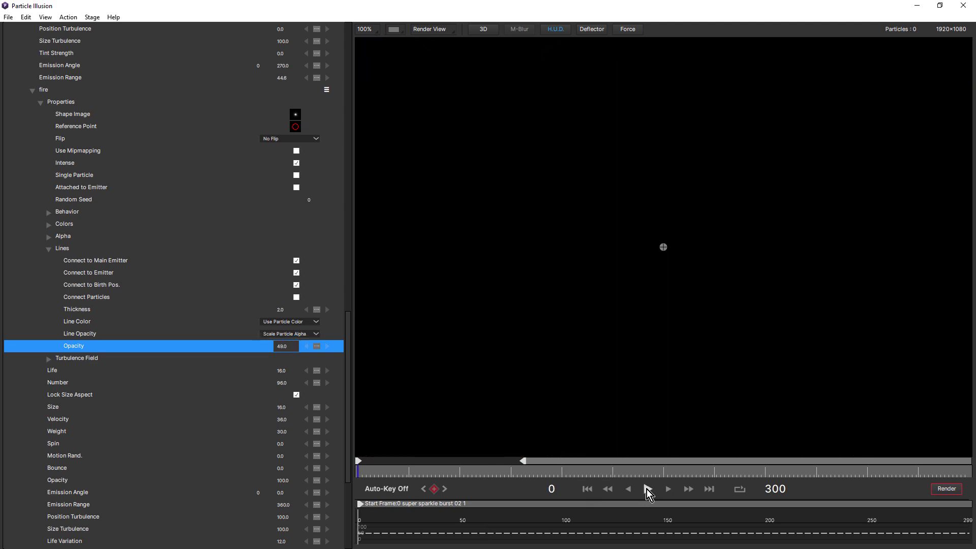
pyautogui.click(646, 488)
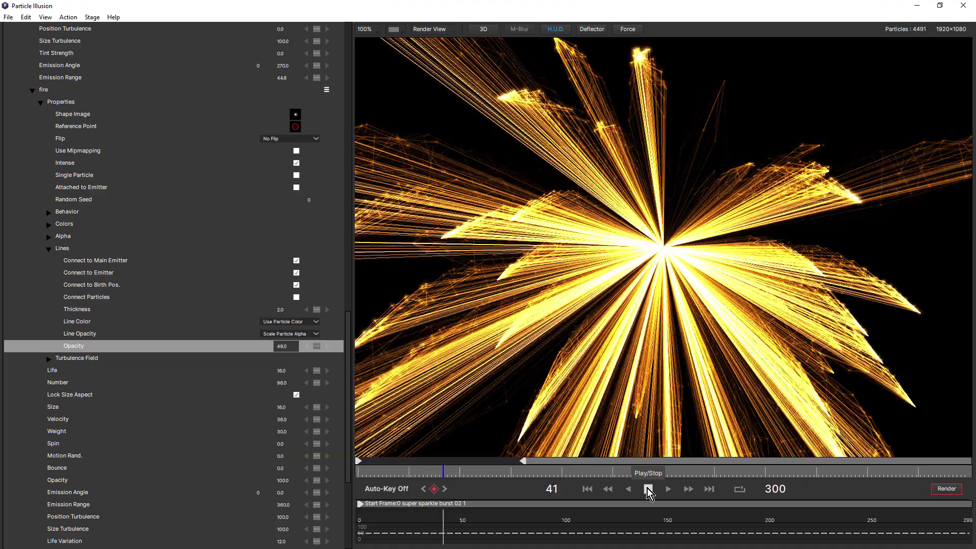
pyautogui.click(647, 489)
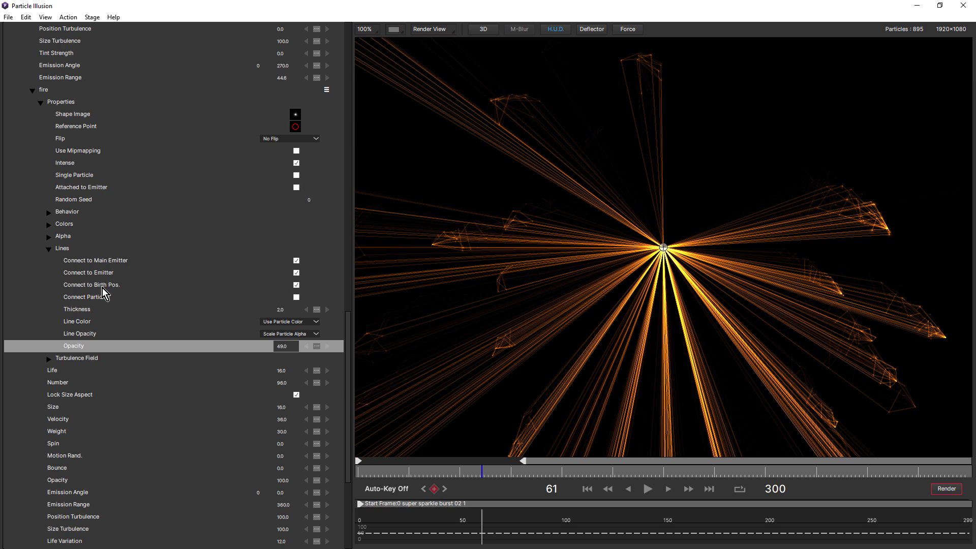
# - Untick the fire lines' emitter and main-emitter connections, keeping only birth-position lines, and replay
pyautogui.click(296, 272)
pyautogui.click(296, 272)
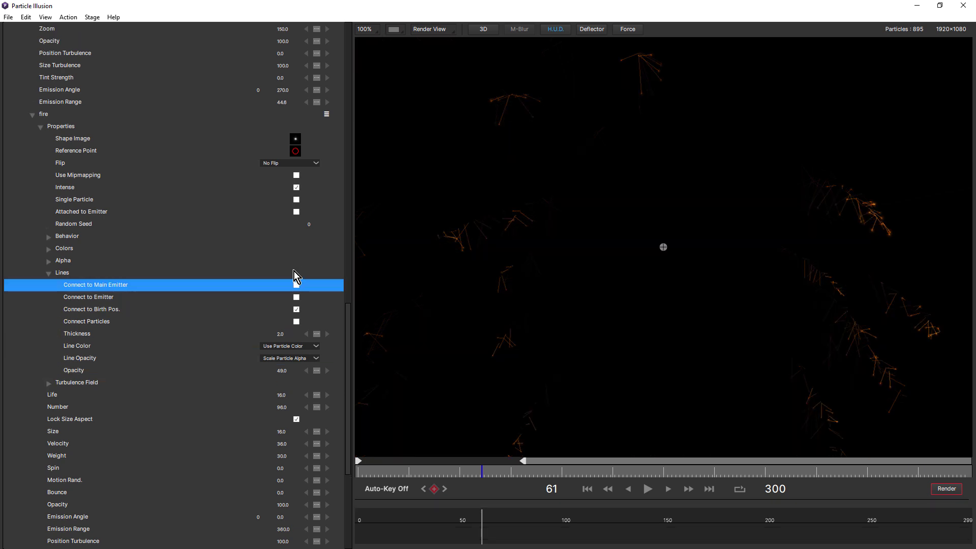
pyautogui.click(587, 488)
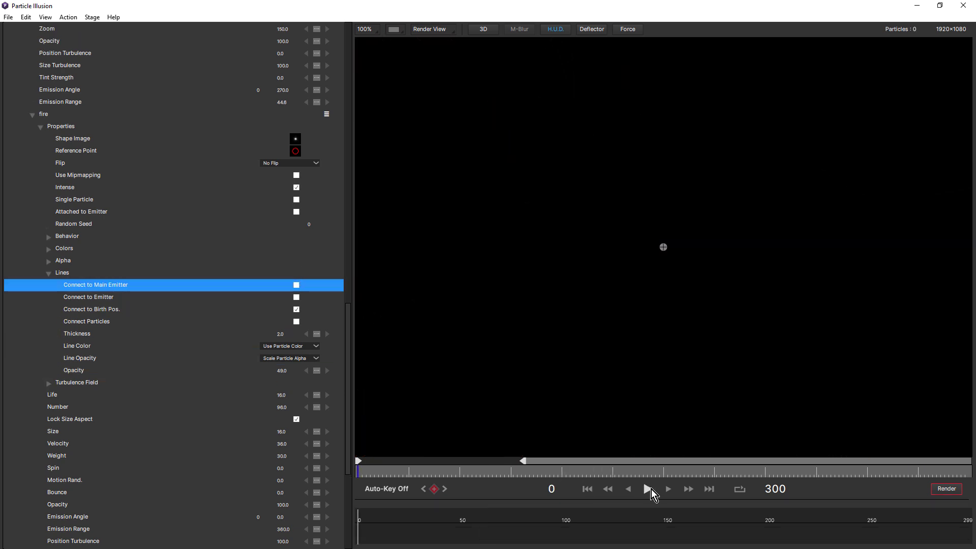
pyautogui.click(649, 489)
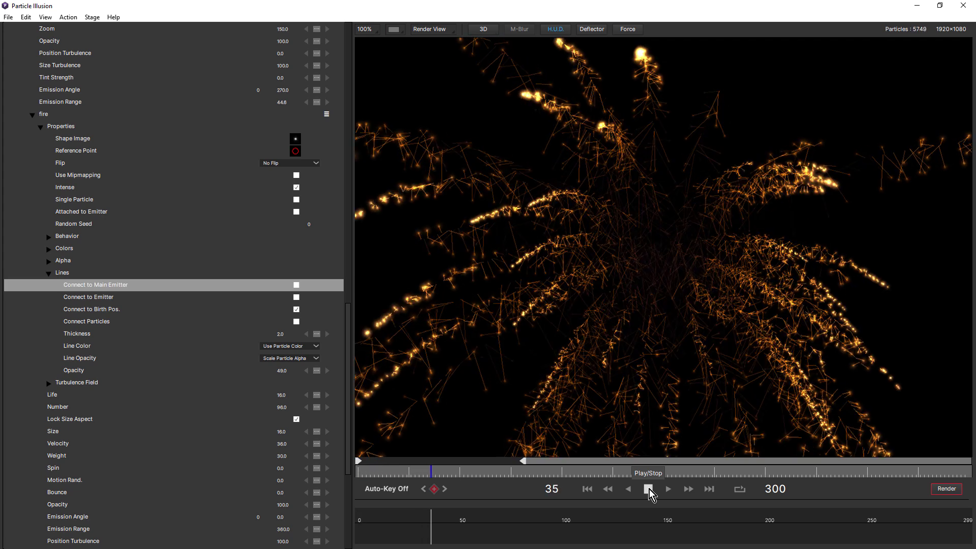
pyautogui.click(647, 488)
pyautogui.click(646, 489)
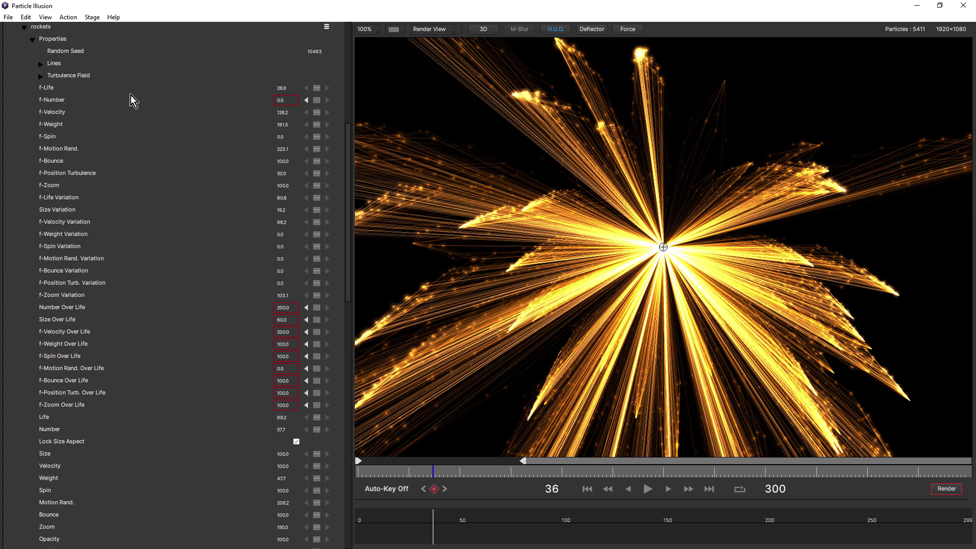
# - Turn on rockets lines to their emitter with a thickness of 4.0
pyautogui.click(41, 64)
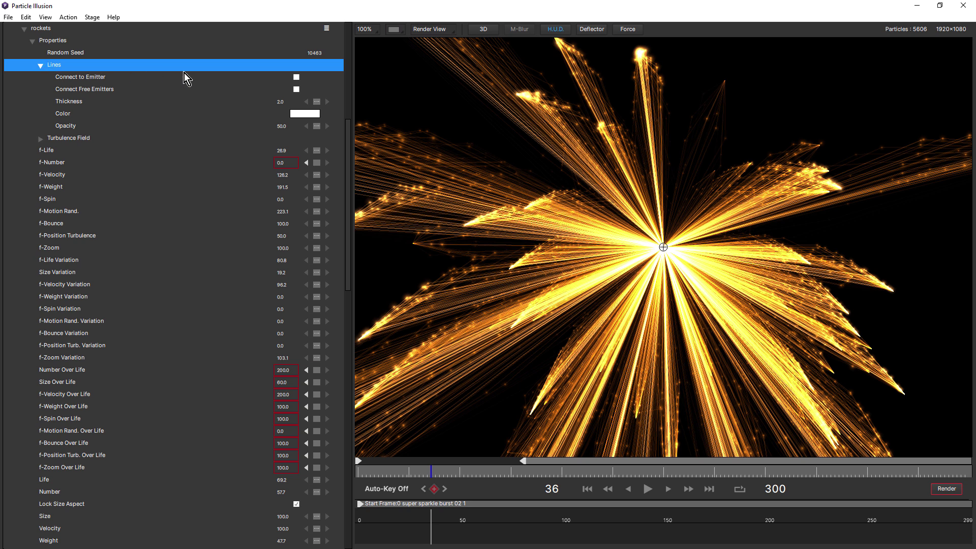
pyautogui.click(296, 77)
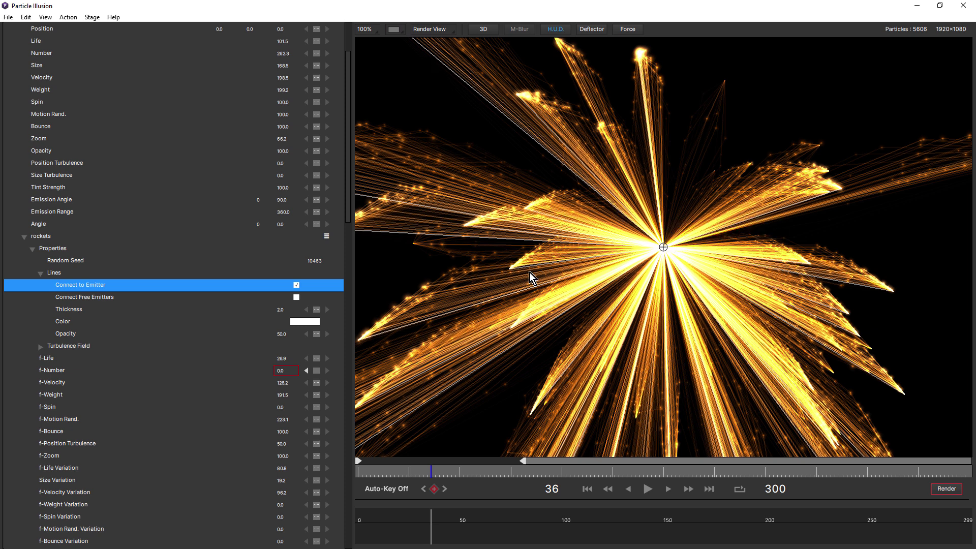
pyautogui.moveTo(281, 309); pyautogui.dragTo(271, 318)
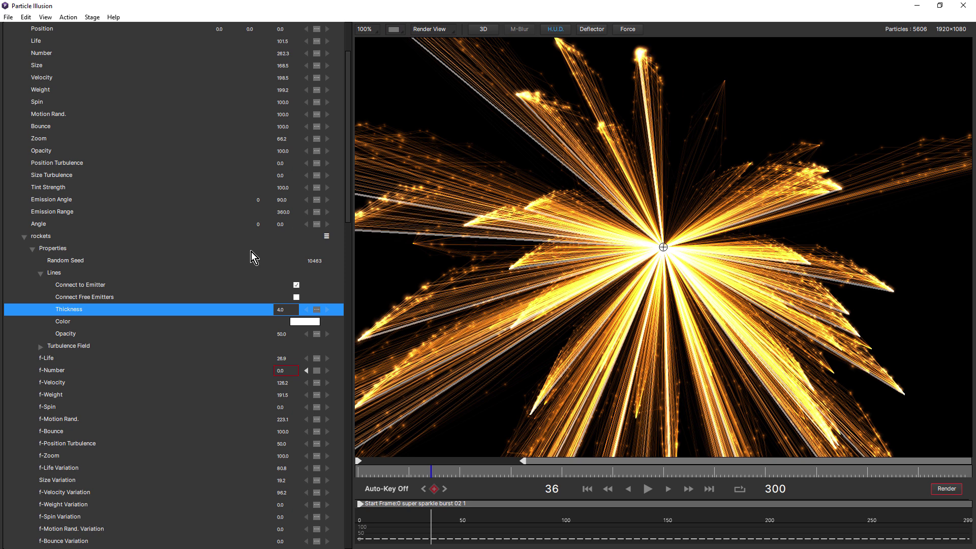
# - Tick Connect Free Emitters, preview the web, then set the rockets' line thickness to 2
pyautogui.click(296, 298)
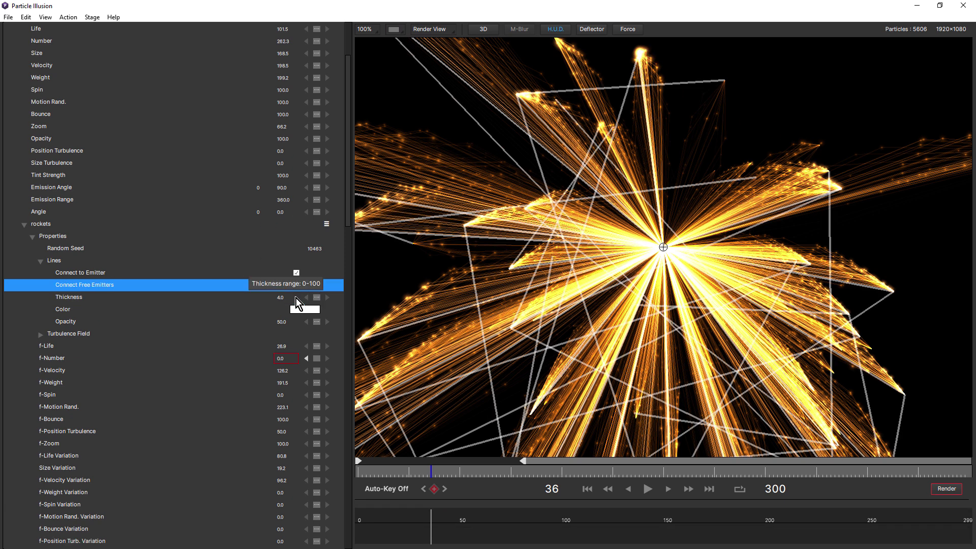
pyautogui.click(587, 488)
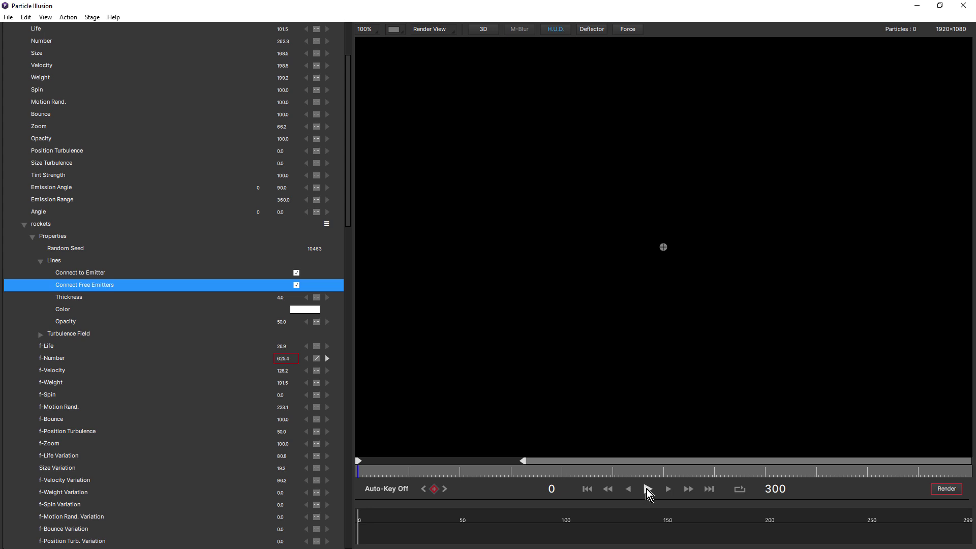
pyautogui.click(647, 489)
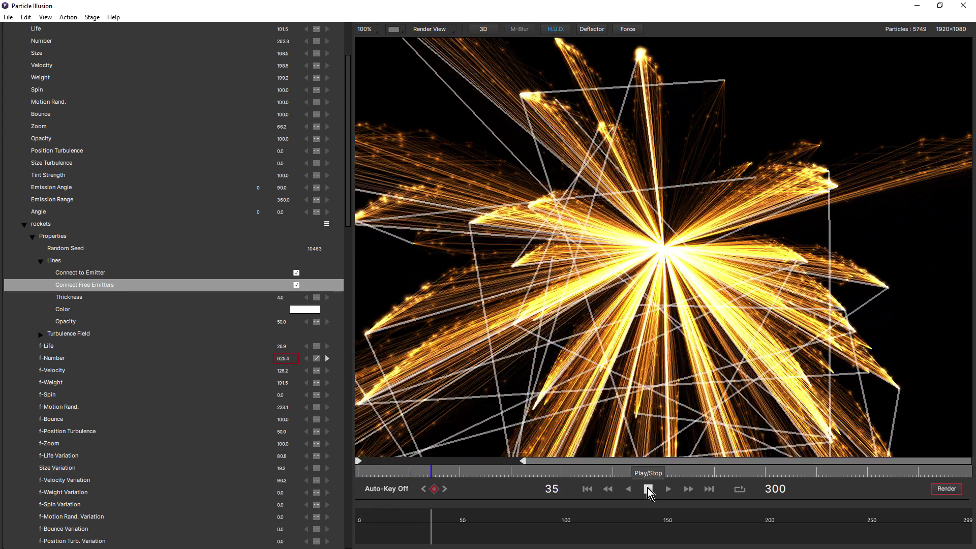
pyautogui.click(647, 489)
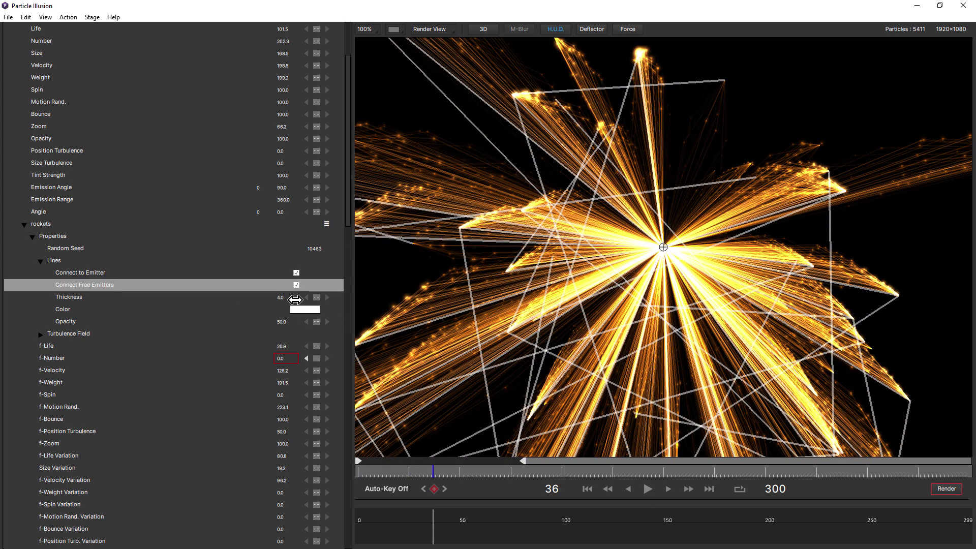
pyautogui.click(283, 298)
pyautogui.write('2')
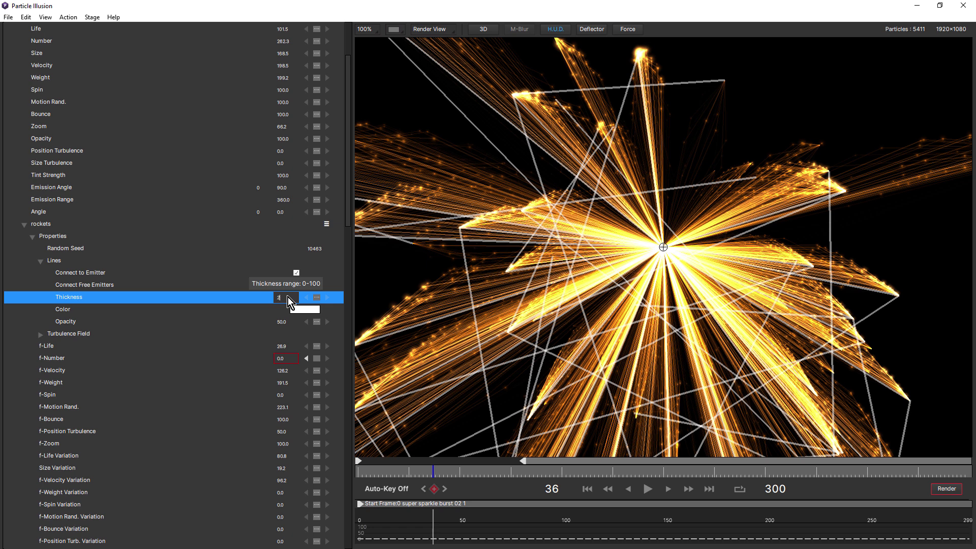
pyautogui.press('Return')
# - Change the rockets' line colour from white to an orange-gold and replay the burst
pyautogui.click(309, 308)
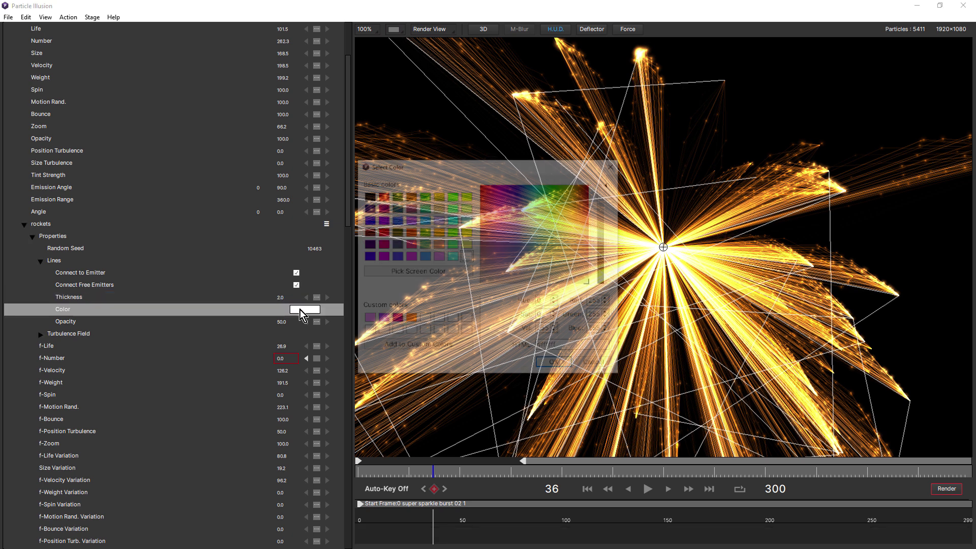
pyautogui.click(465, 244)
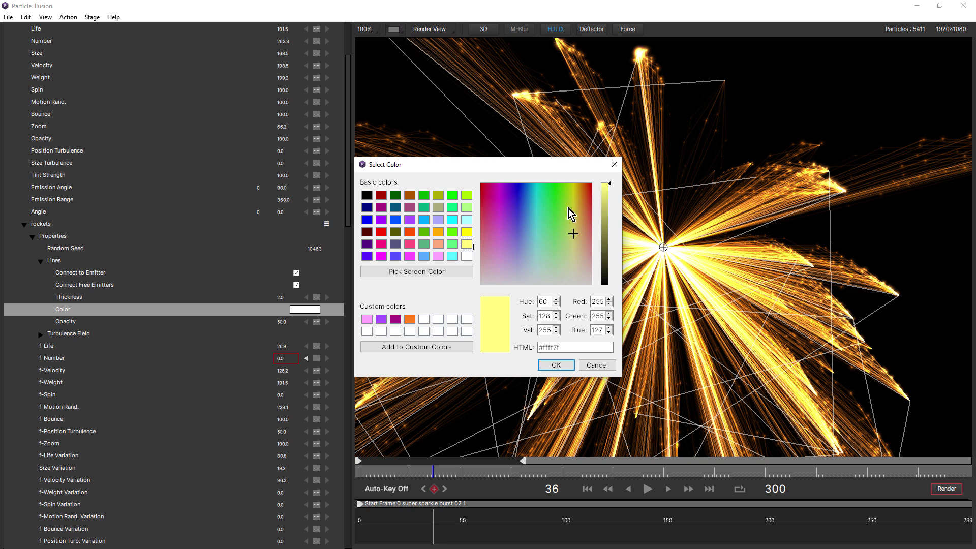
pyautogui.moveTo(572, 212); pyautogui.dragTo(579, 217)
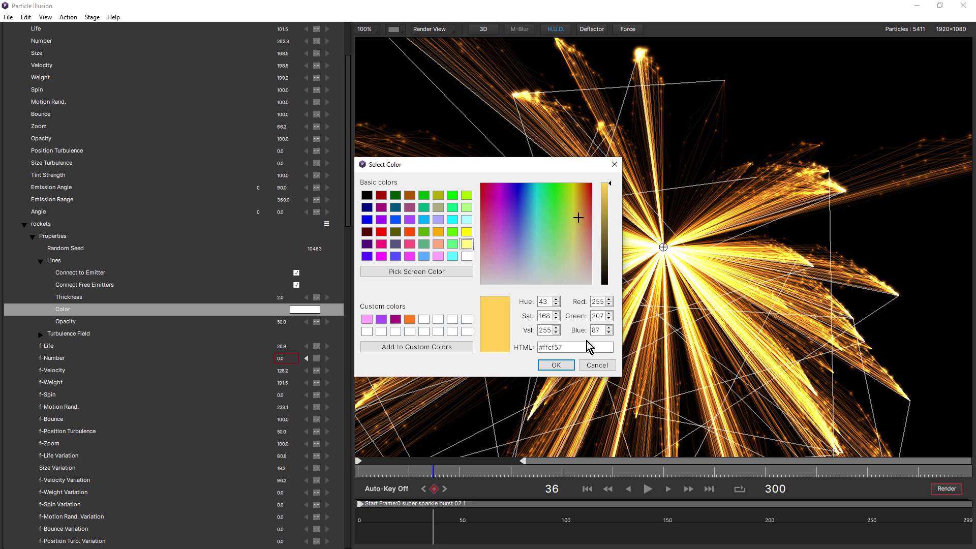
pyautogui.click(557, 364)
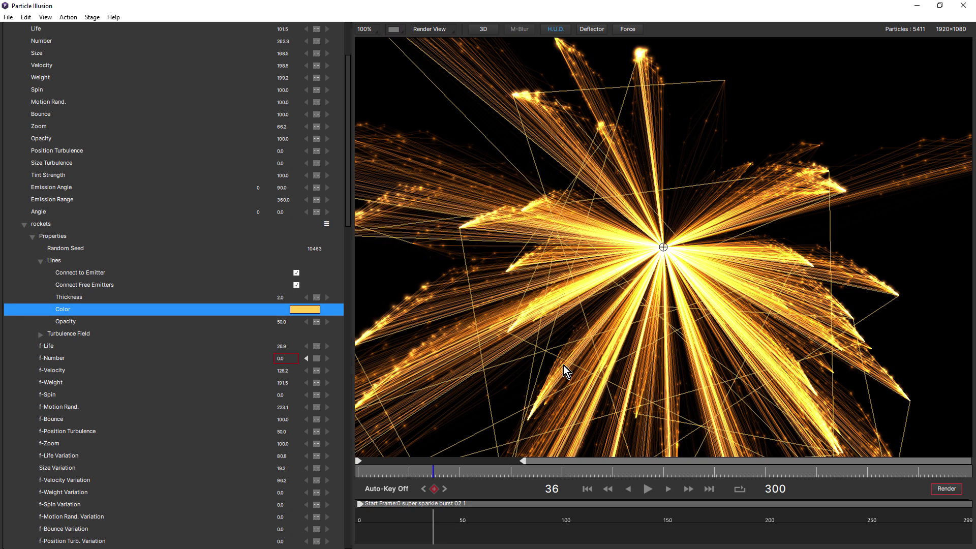
pyautogui.click(586, 489)
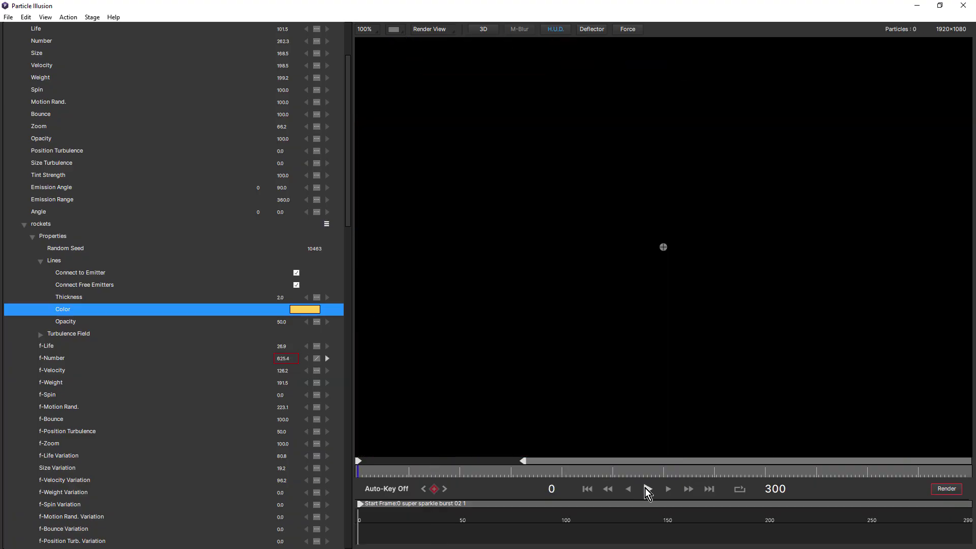
pyautogui.click(646, 488)
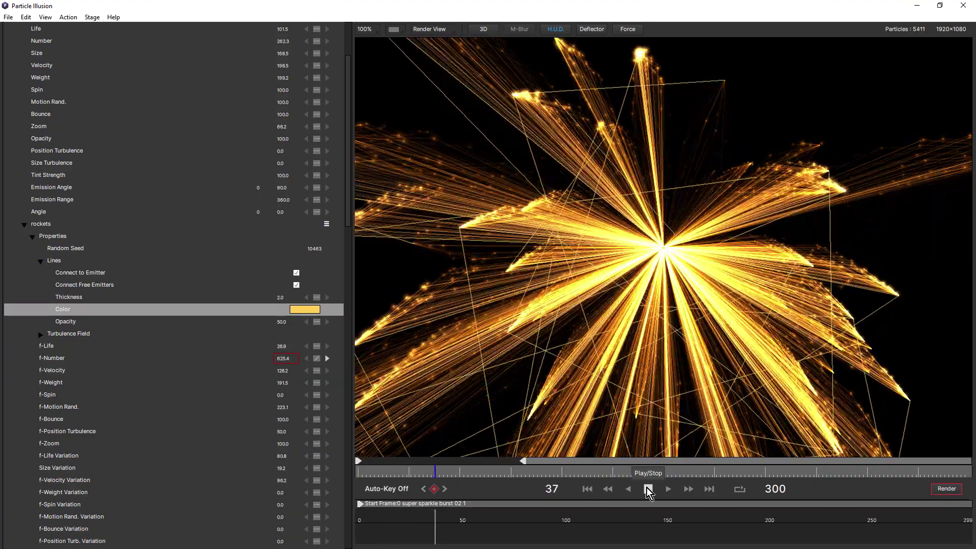
pyautogui.click(647, 487)
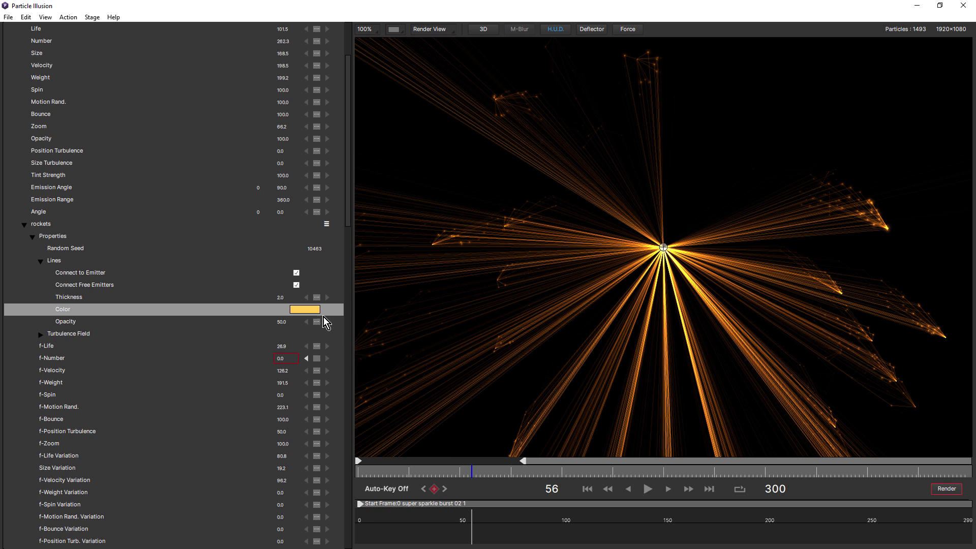
# - Untick Connect to Emitter for the rockets lines and replay the burst from frame 0
pyautogui.click(296, 273)
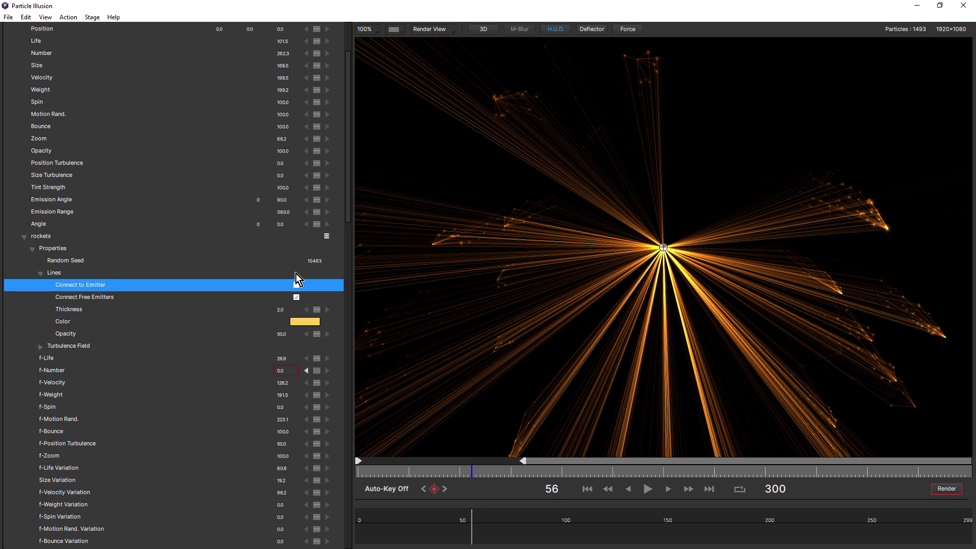
pyautogui.click(587, 488)
pyautogui.click(643, 489)
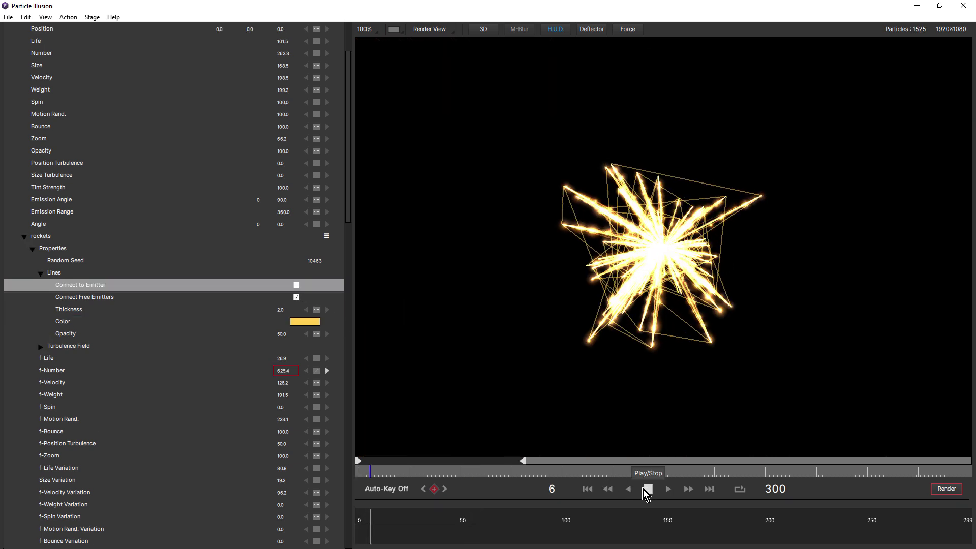